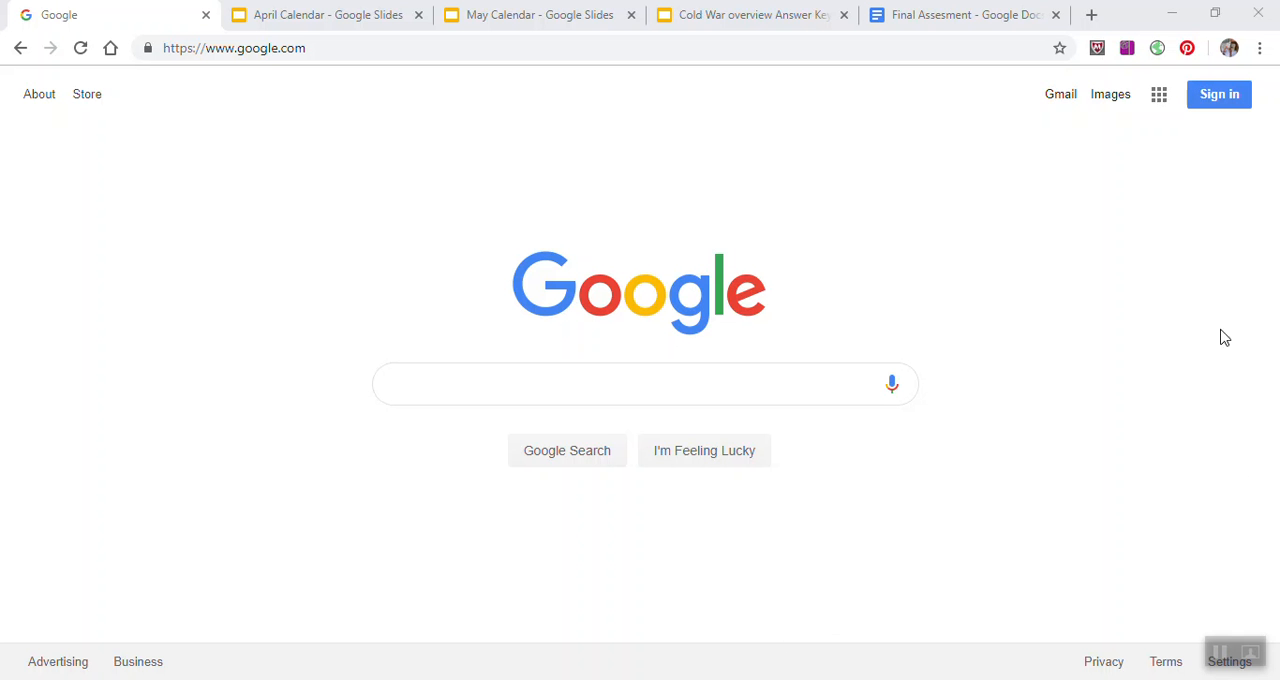
Step: Open Google Calendar from the Google home page
click(1160, 100)
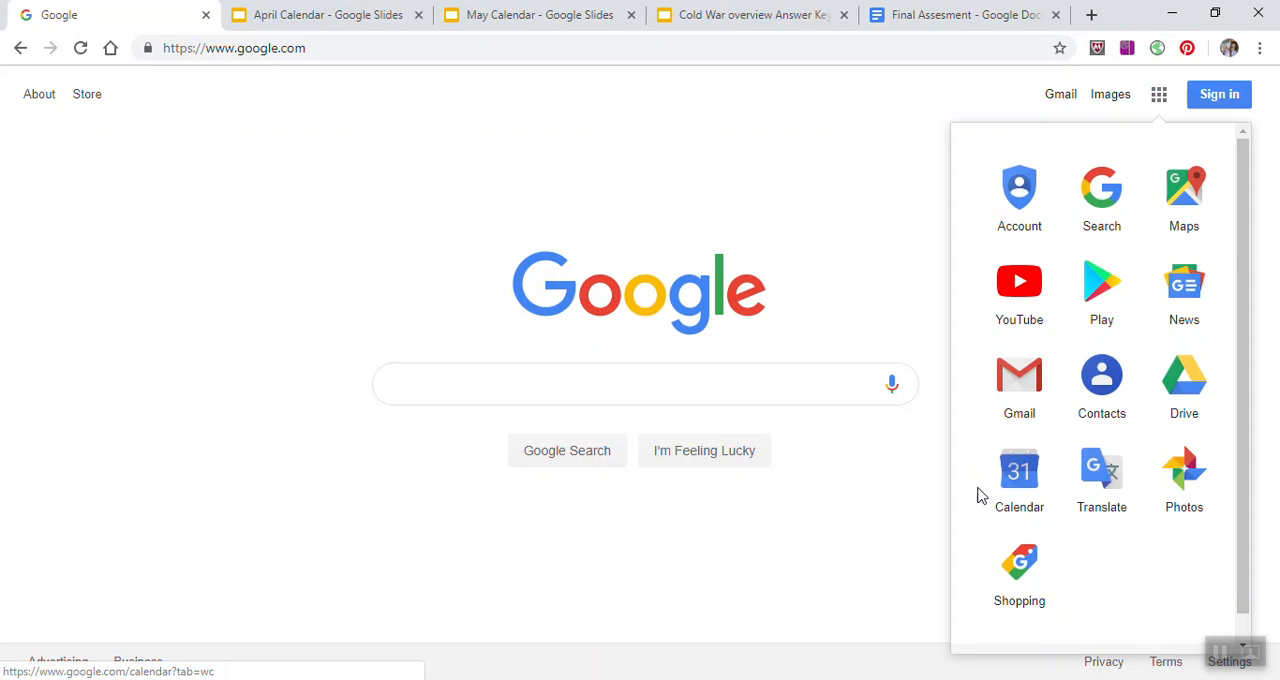
click(1022, 480)
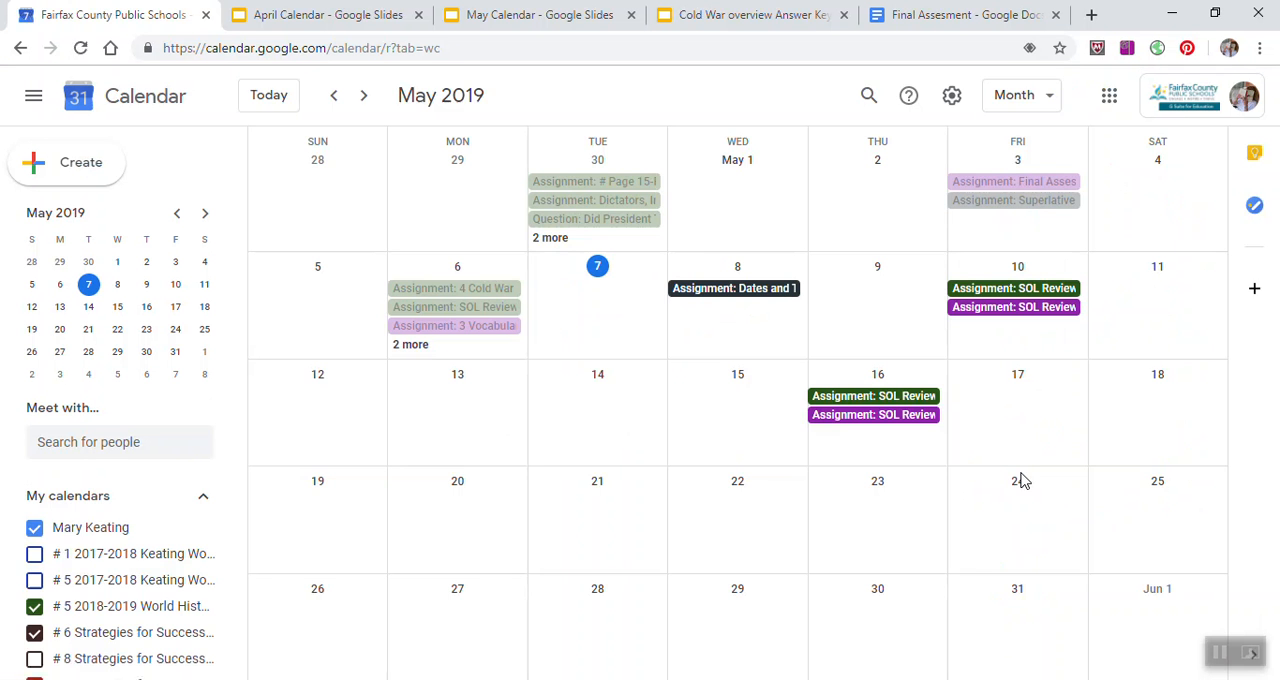
Step: Show the calendar in Day view and look through the hours of the current day
click(1053, 104)
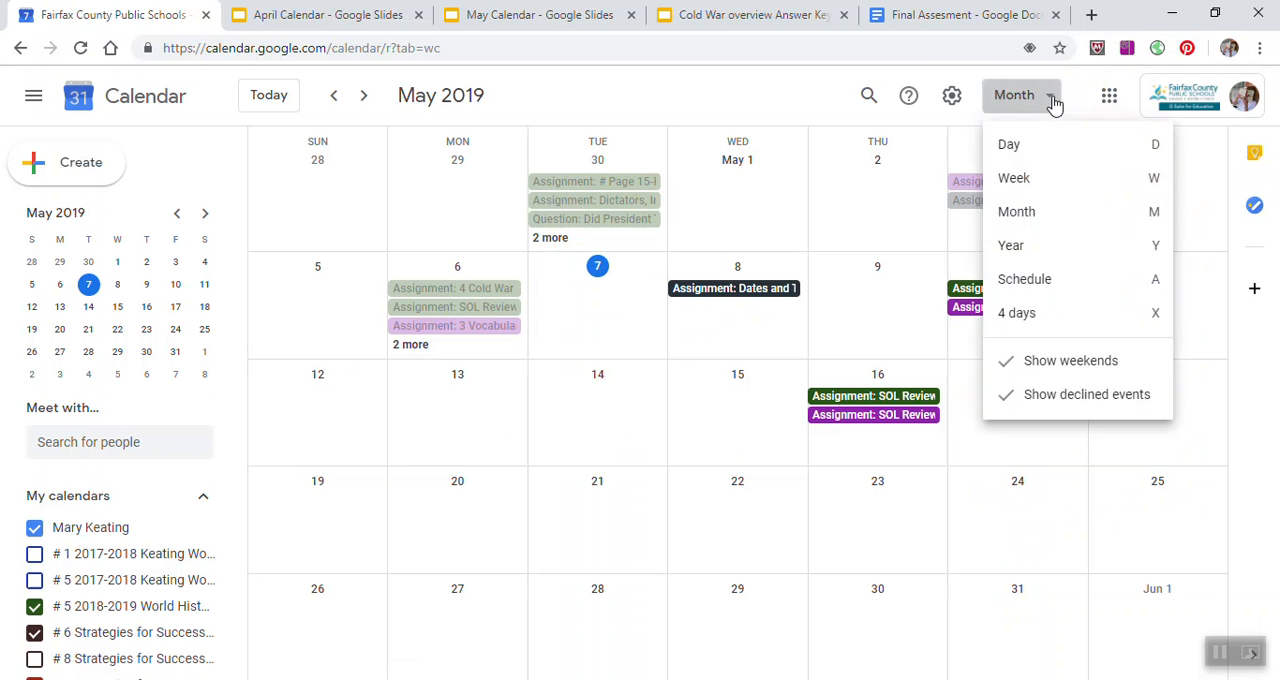
click(1047, 148)
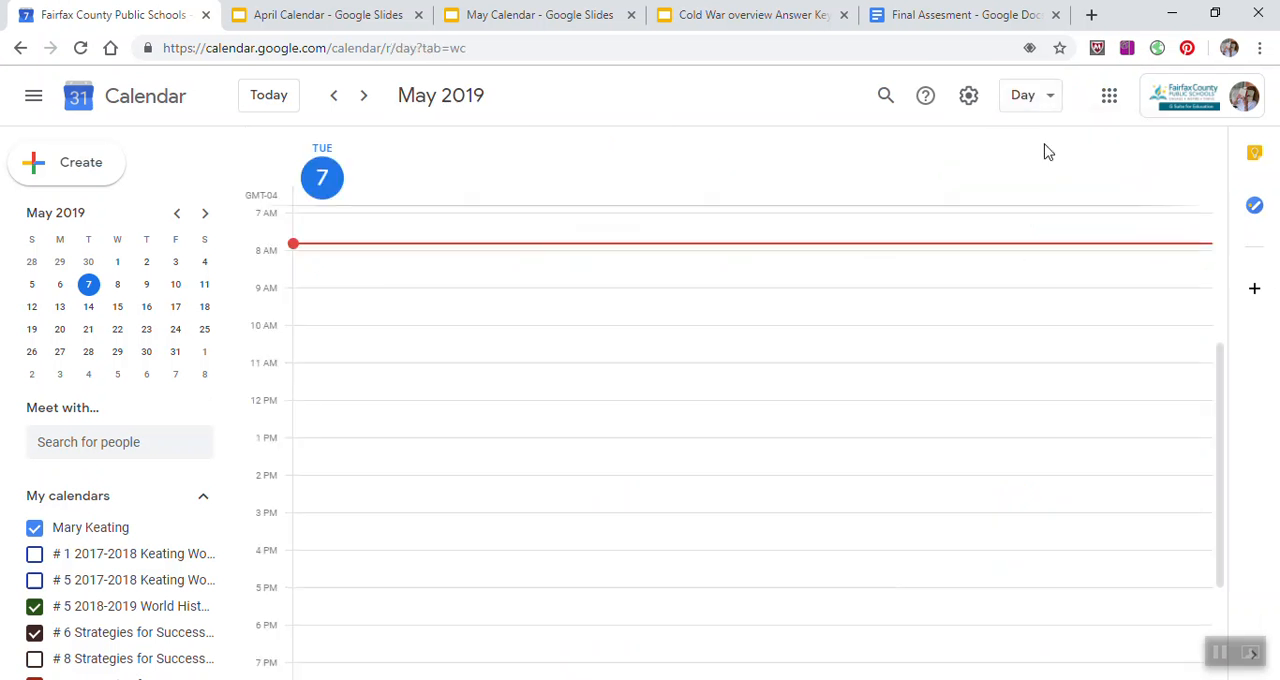
scroll(937, 303, down, 2)
scroll(937, 303, up, 5)
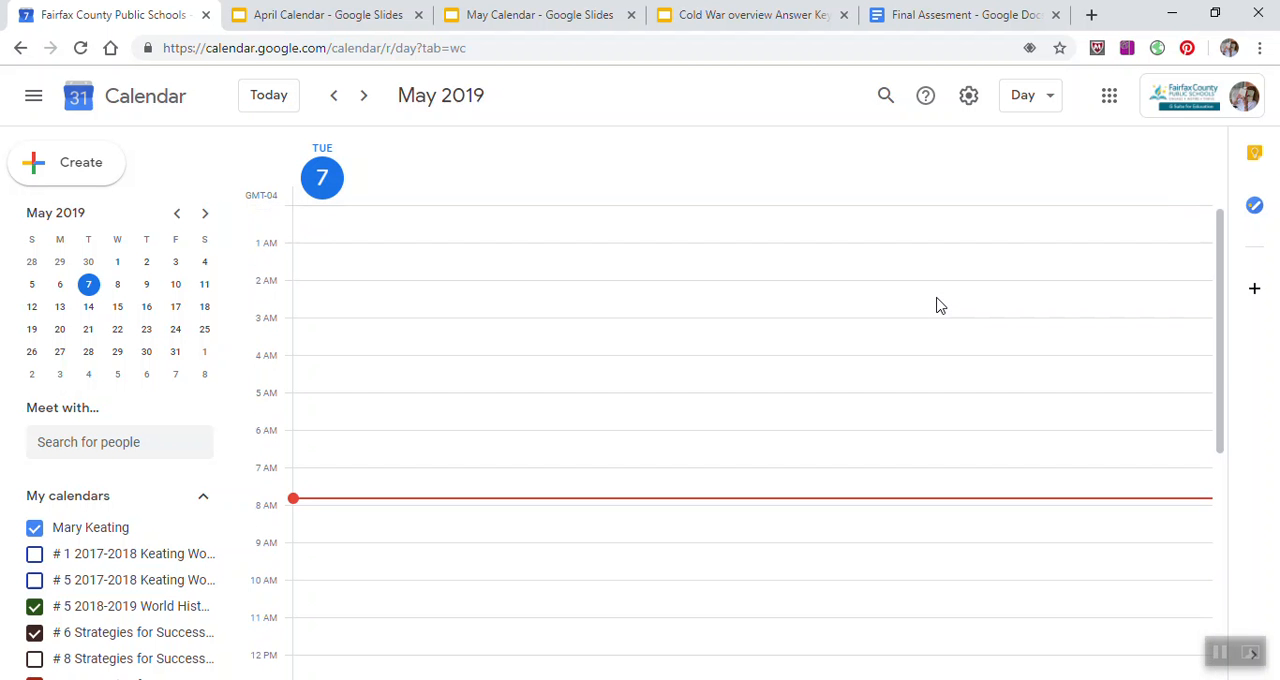
Step: Look through the calendar in Week view and return it to Month view
click(1052, 106)
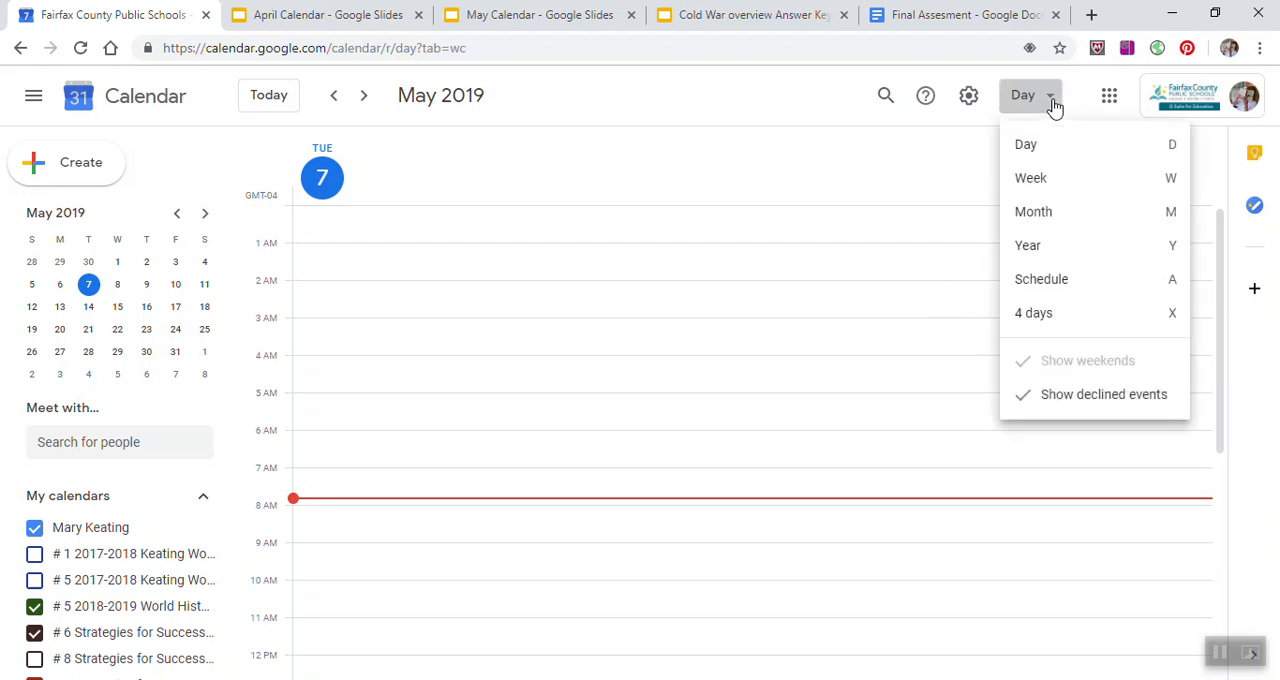
click(1030, 180)
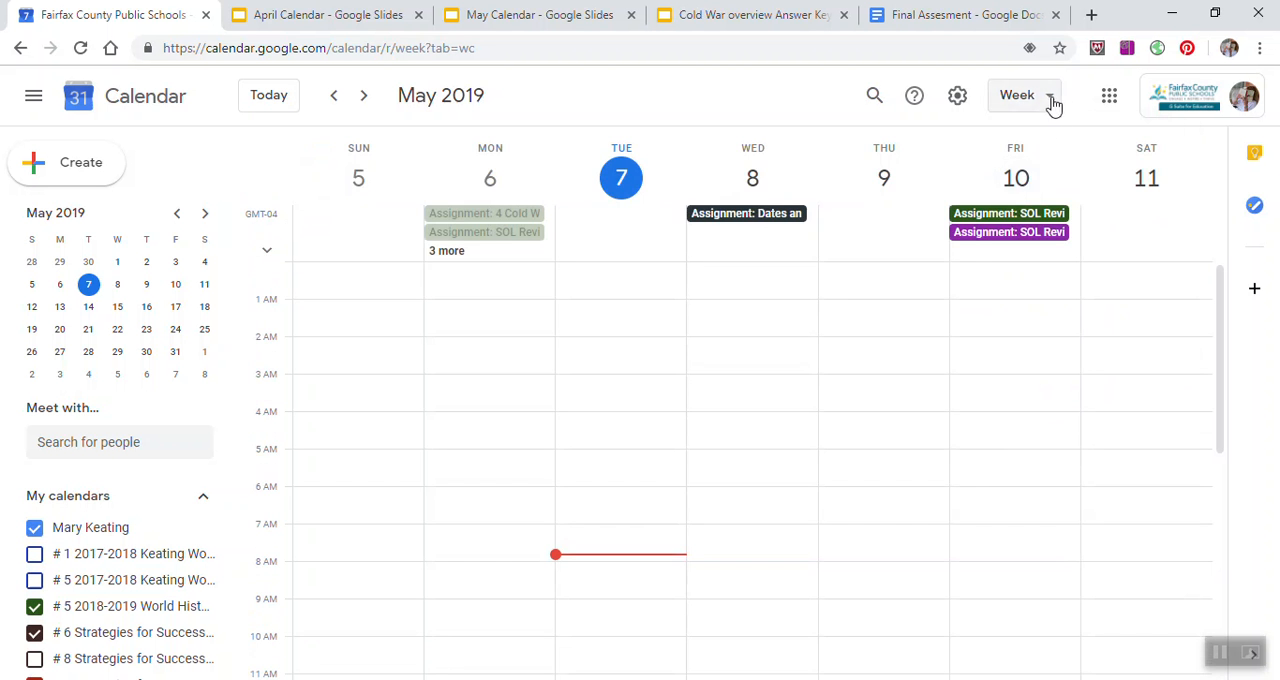
scroll(1005, 290, down, 1)
scroll(1005, 290, down, 4)
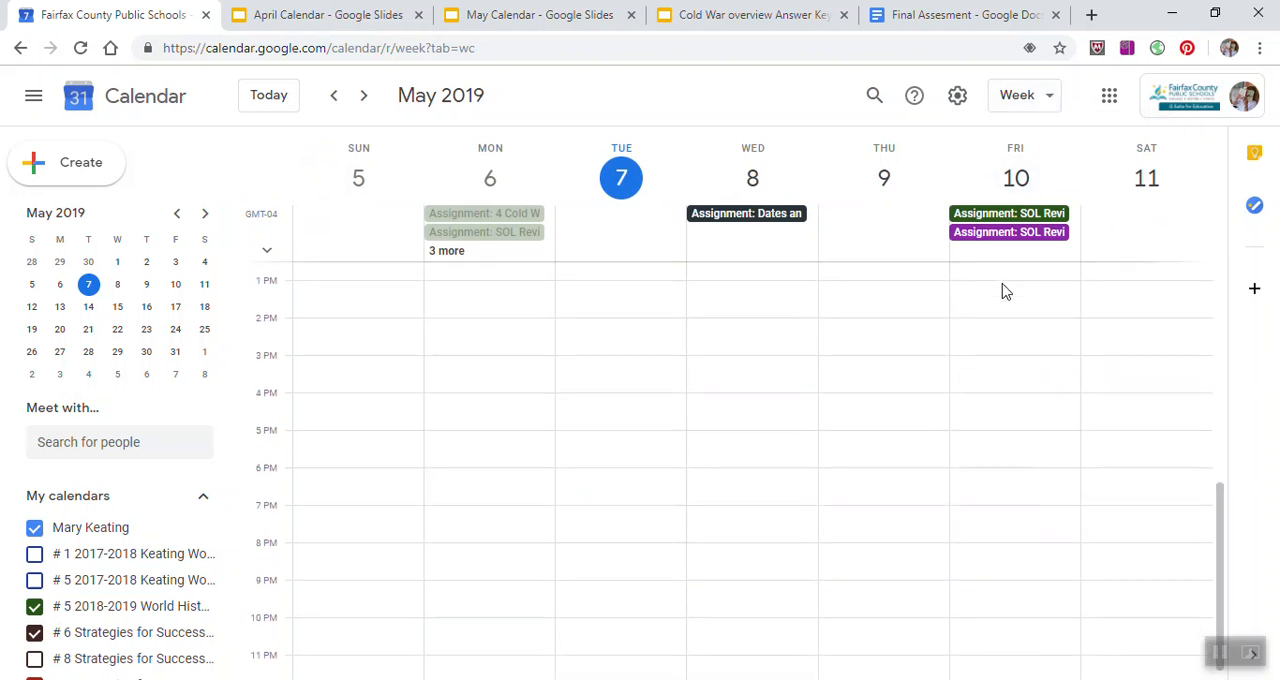
scroll(1000, 289, up, 5)
click(1044, 100)
click(1045, 222)
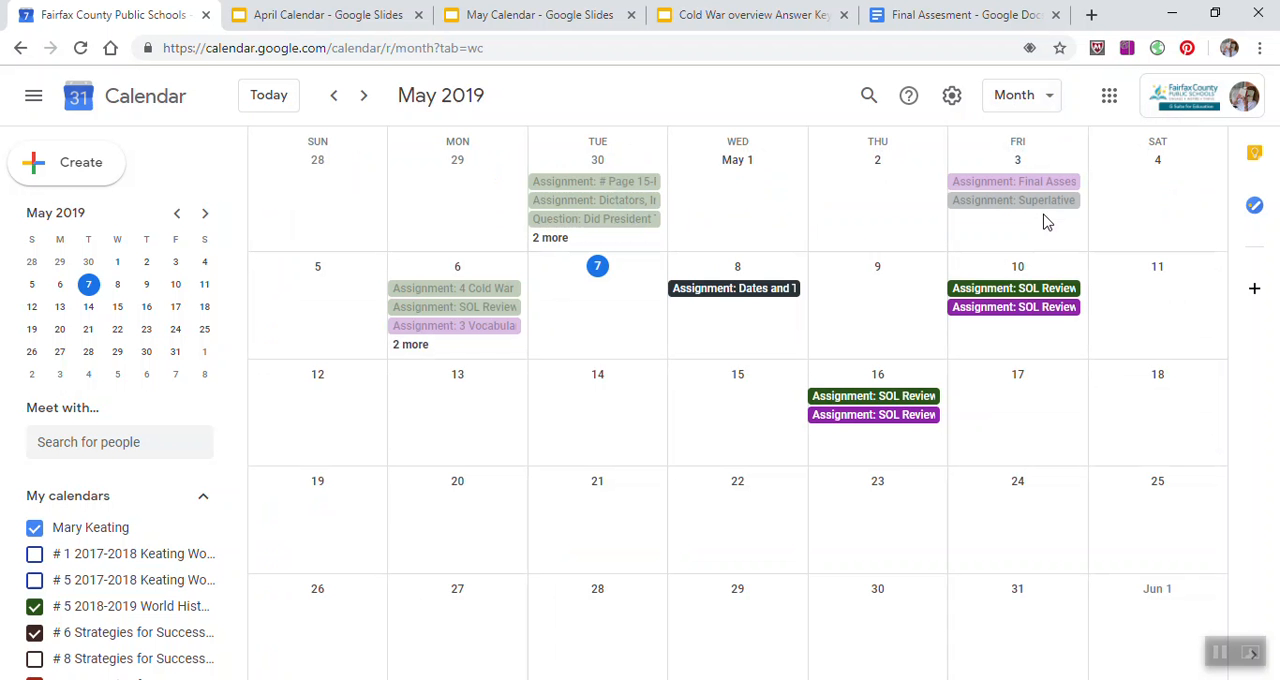
Step: Create an event on May 16, 2019 with the full event options and title it "World II Sol"
click(868, 452)
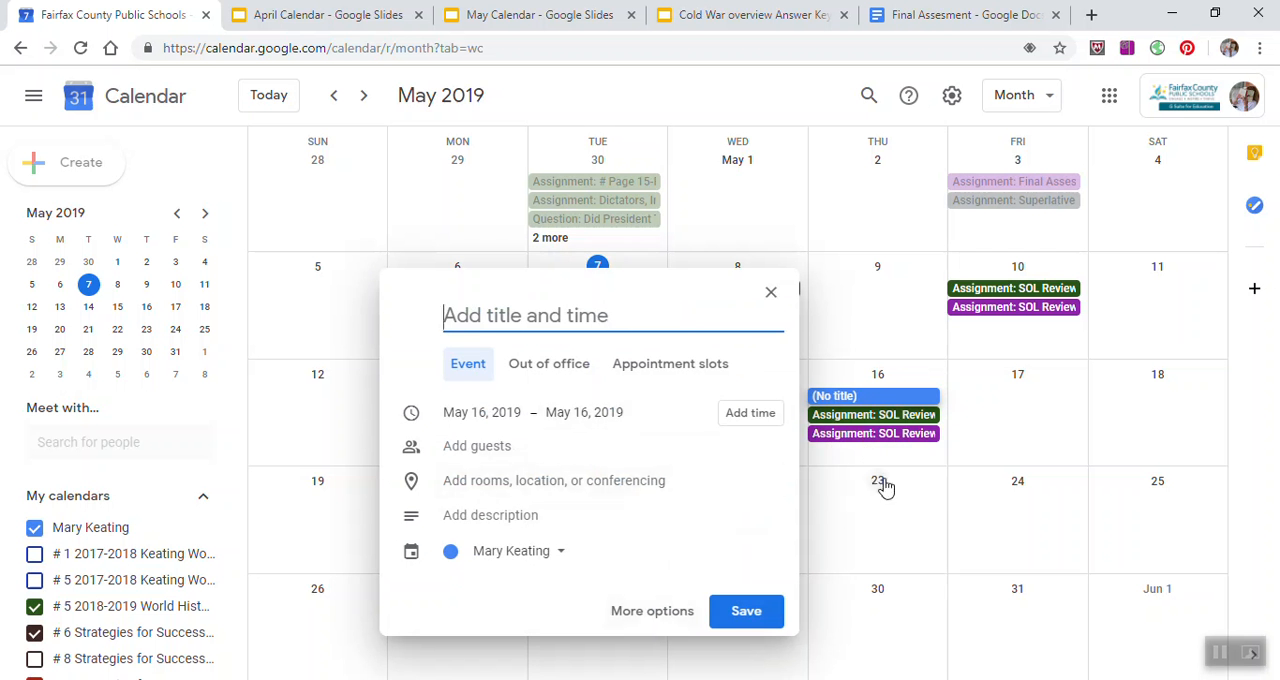
click(650, 619)
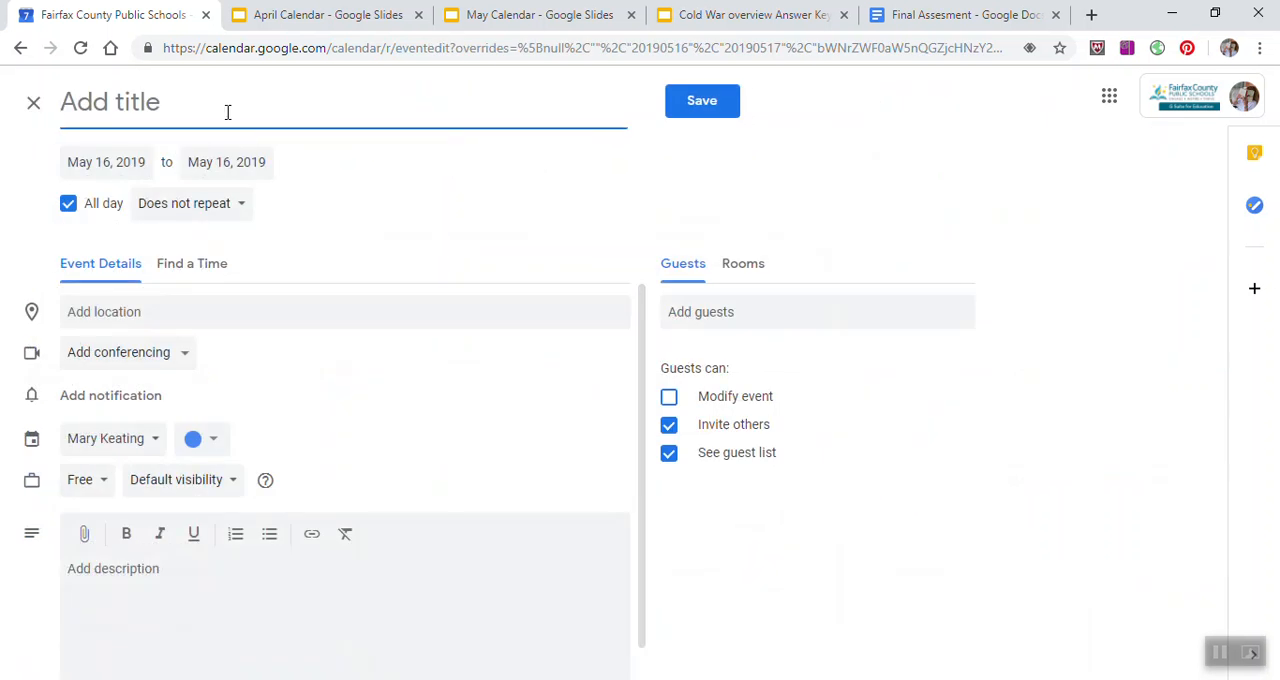
text(World II Sol)
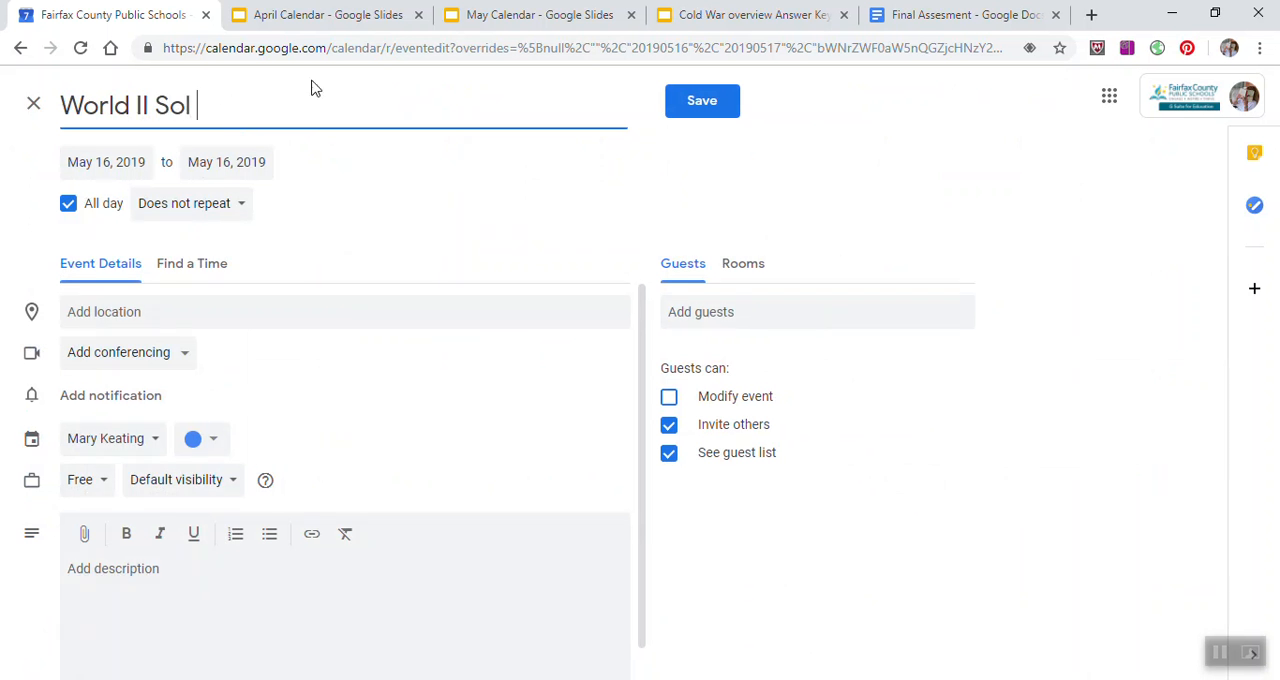
Step: Make the World II Sol event timed instead of all-day and set its start time to 8:19am
click(67, 207)
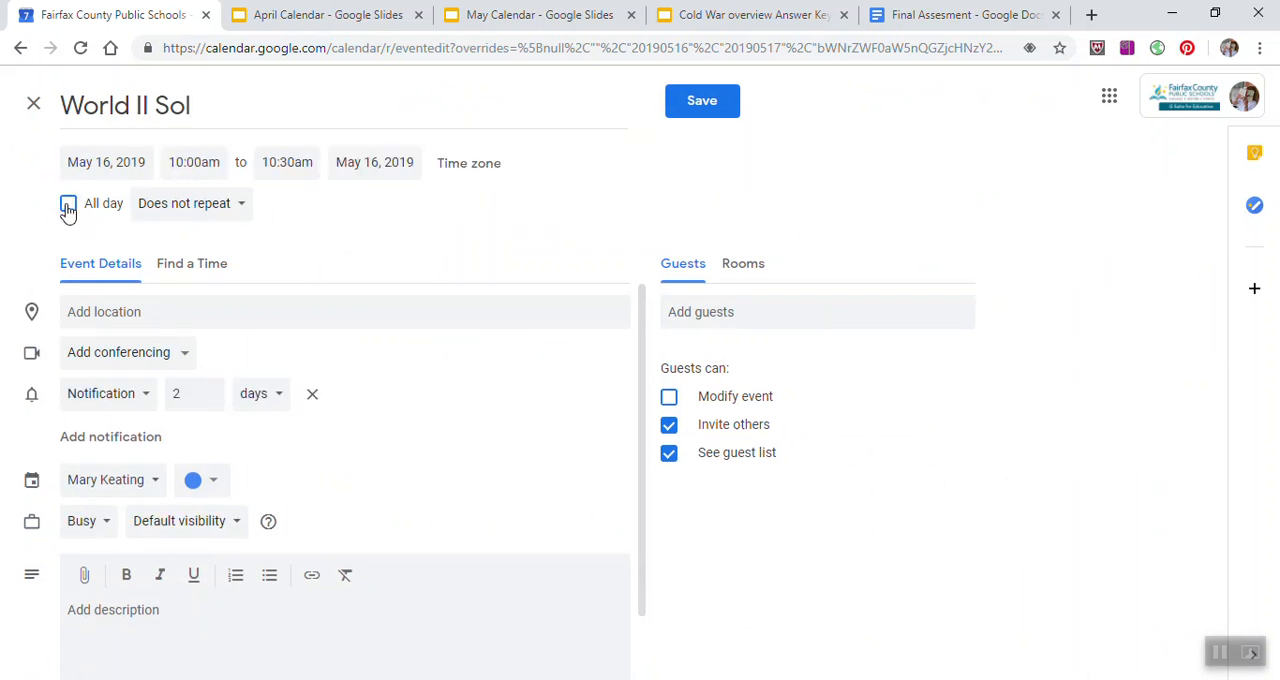
click(217, 165)
scroll(280, 267, up, 5)
scroll(280, 267, down, 2)
click(267, 239)
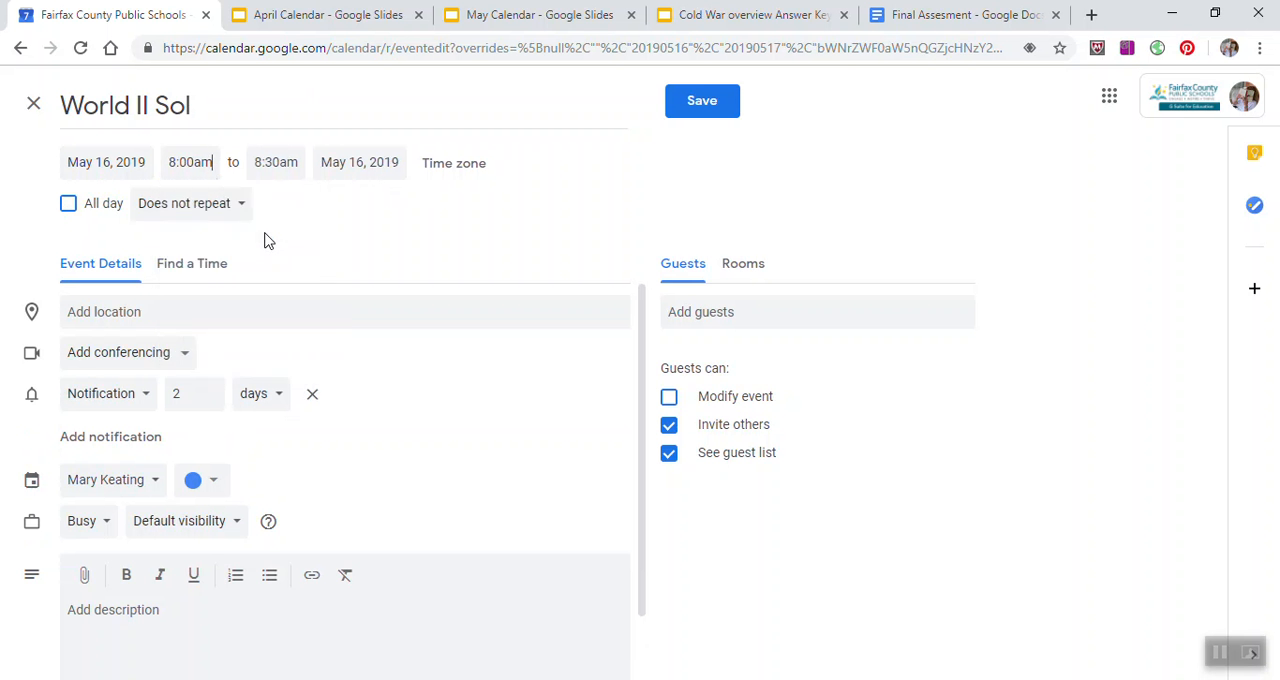
click(187, 161)
text(8:15)
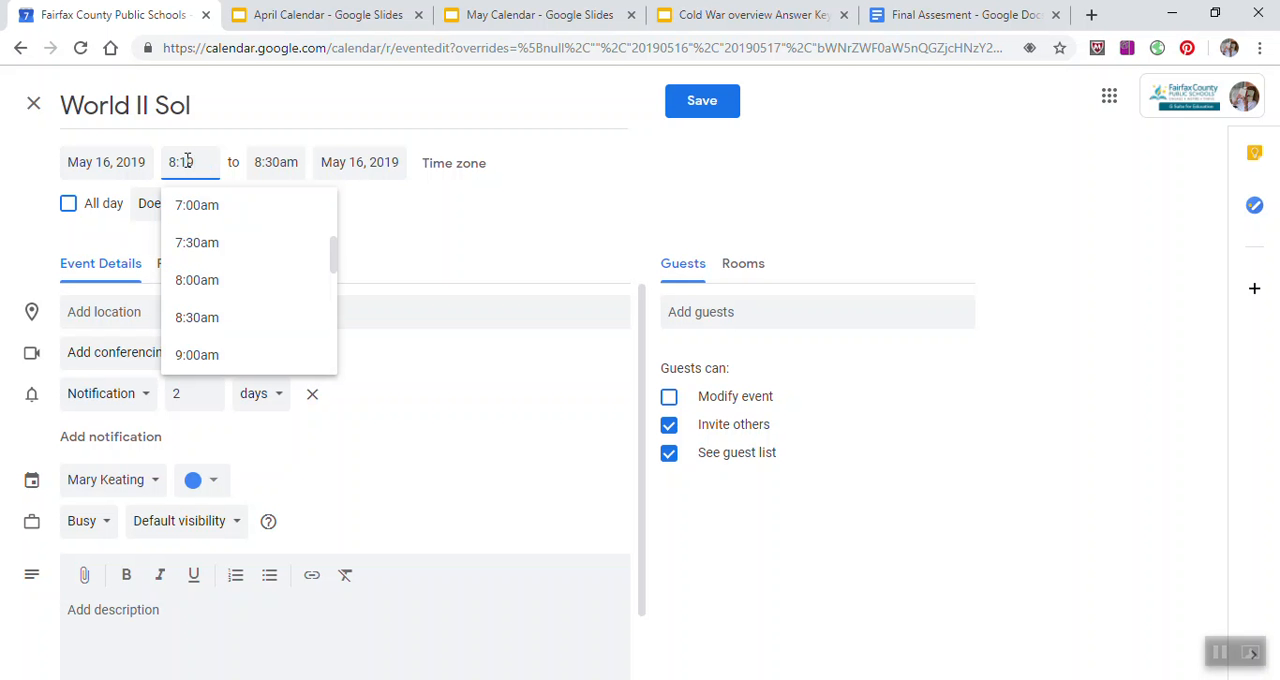
Step: Set the World II Sol event's end time to 10:40am
click(297, 161)
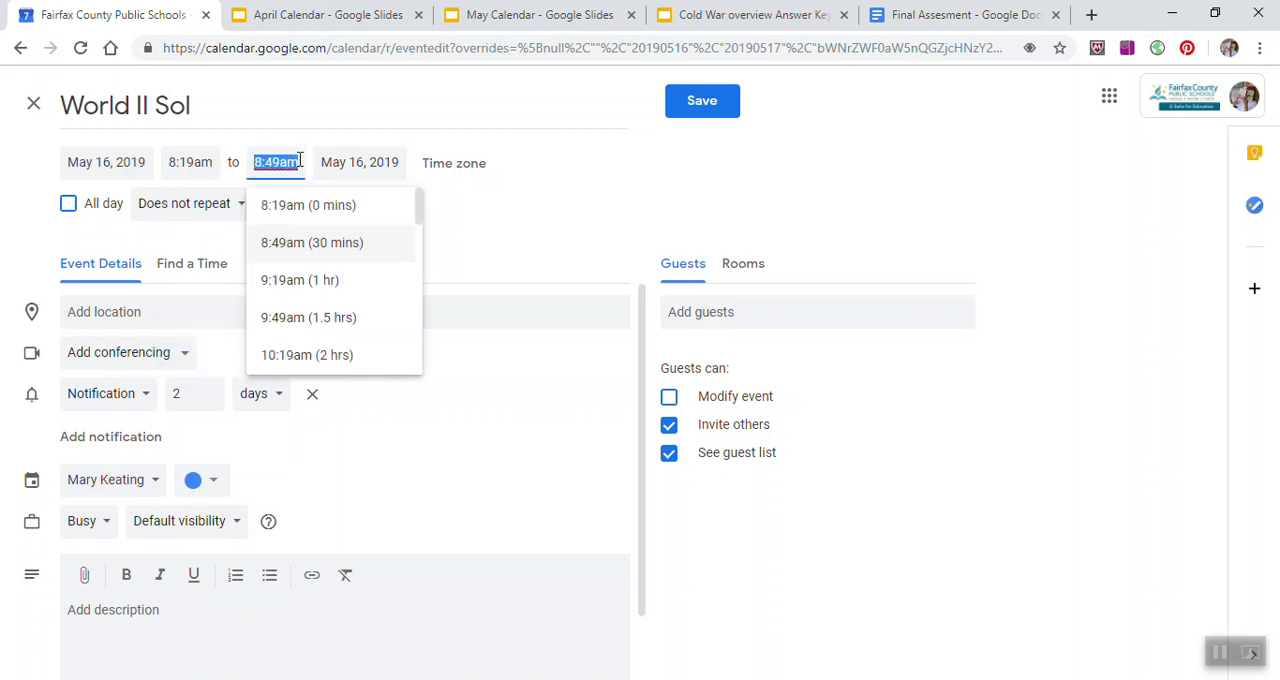
scroll(310, 335, down, 1)
click(309, 264)
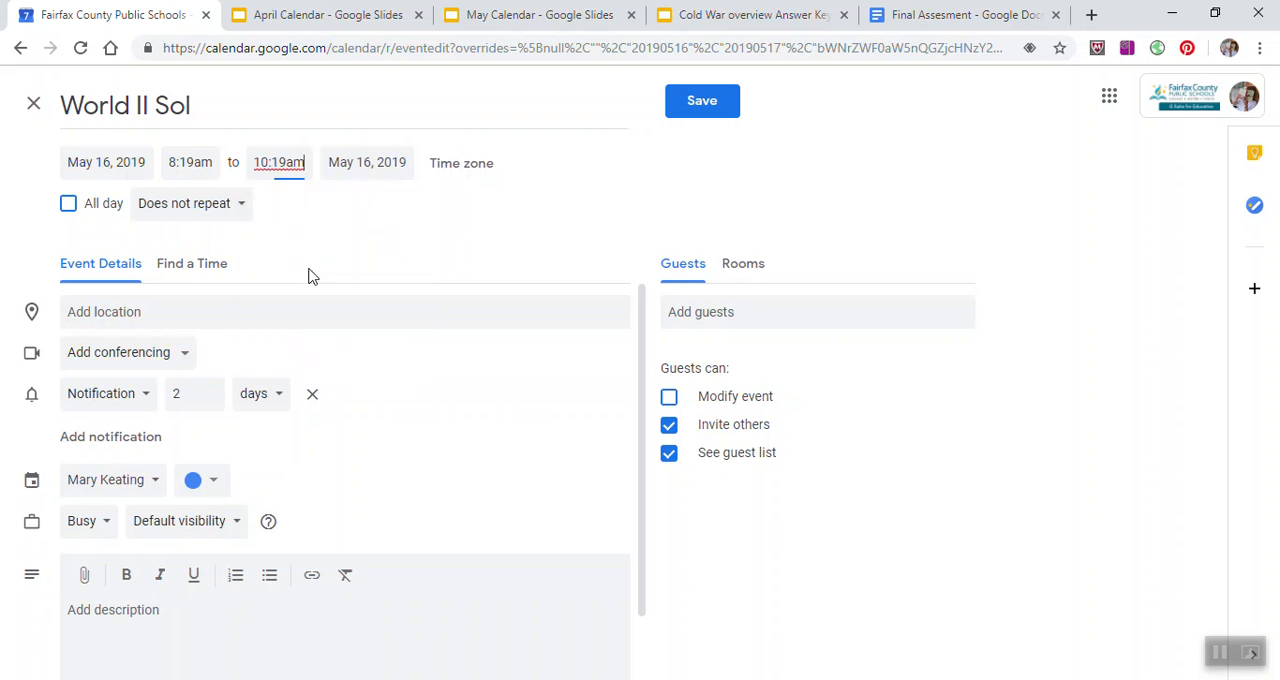
click(286, 161)
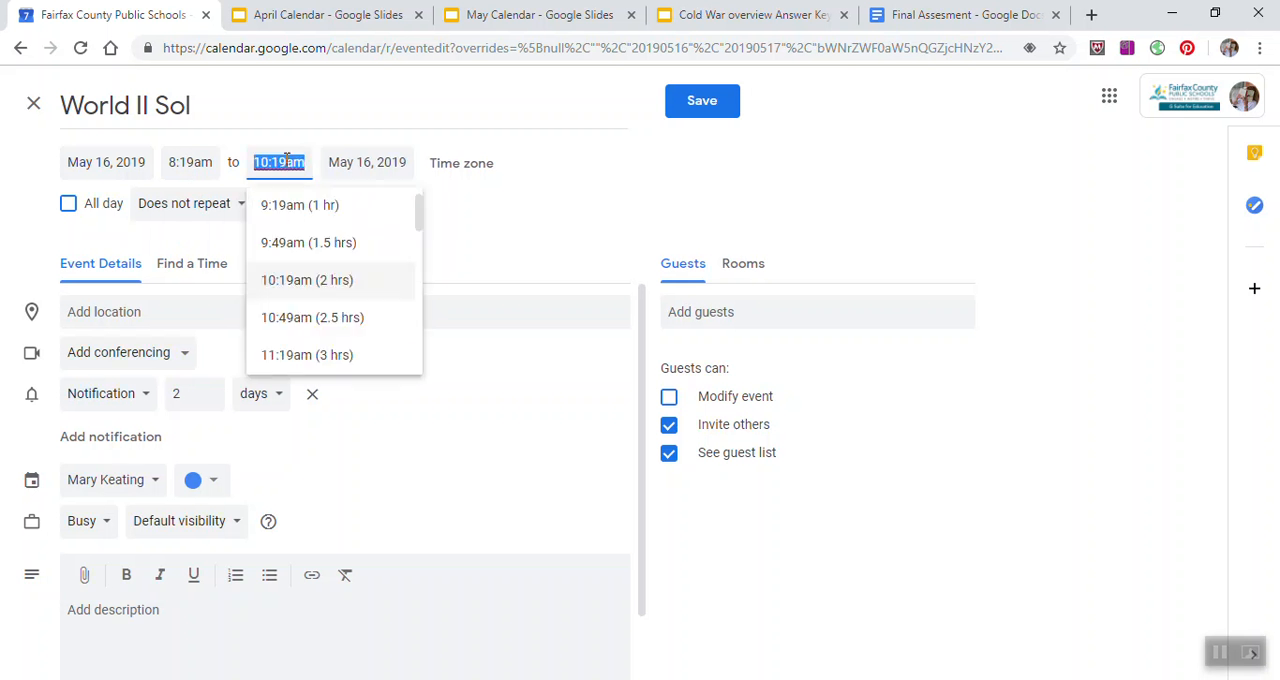
text(10)
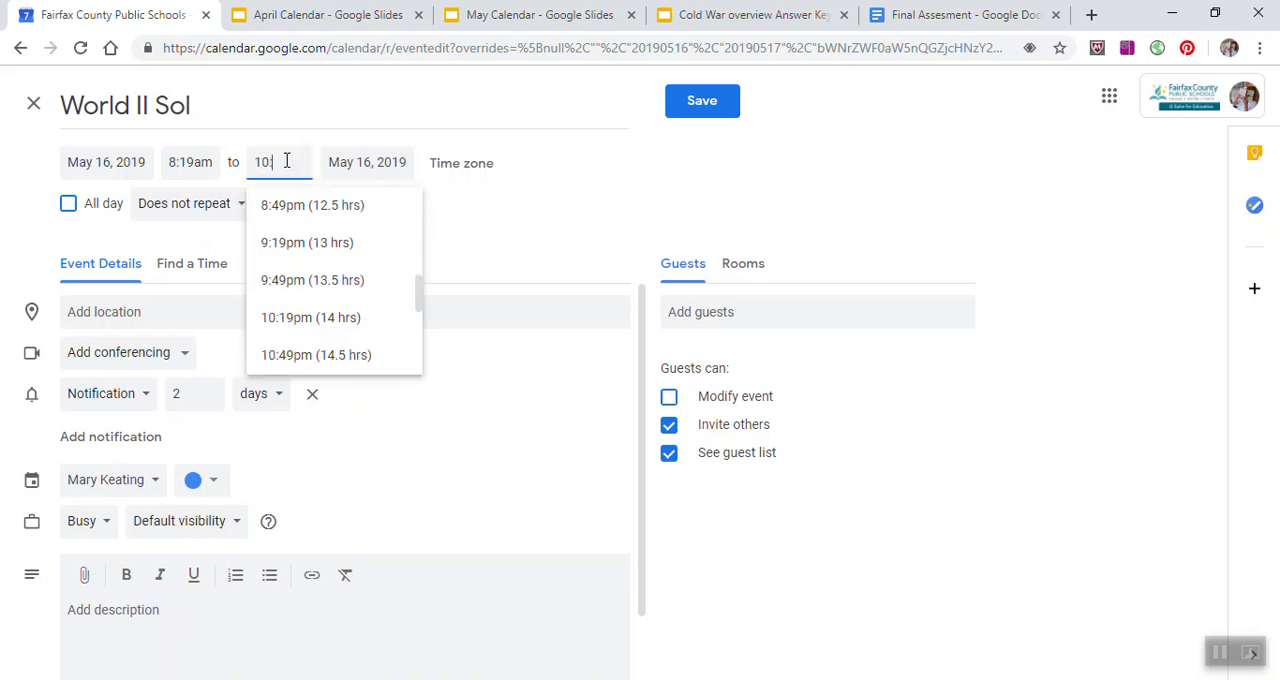
text(:40)
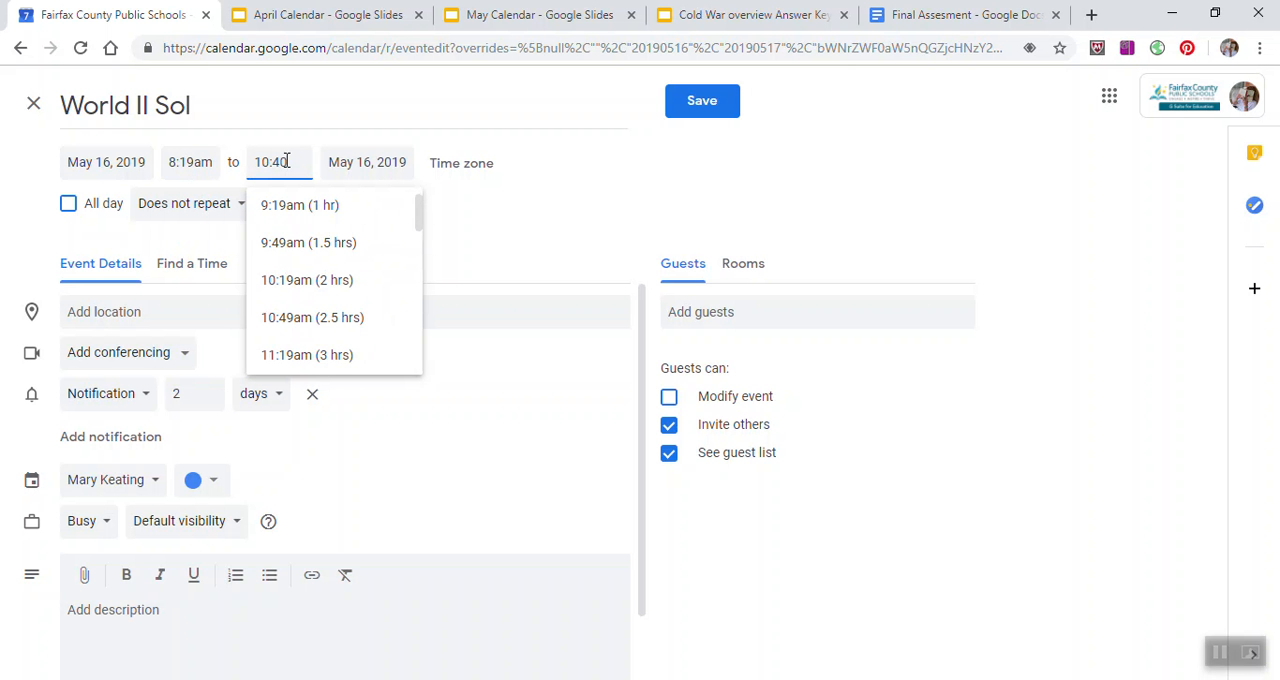
click(471, 237)
Step: Enter "Chantilly High School" as the event's location and save the event
click(171, 311)
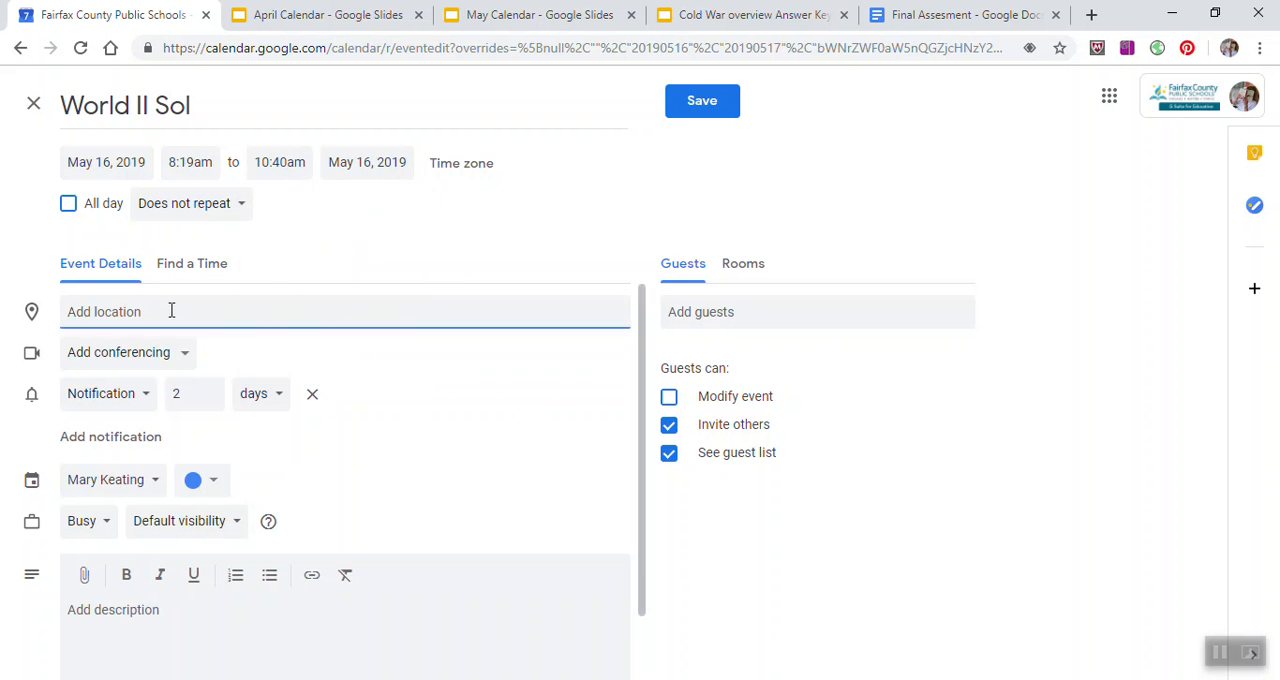
text(Chantilly )
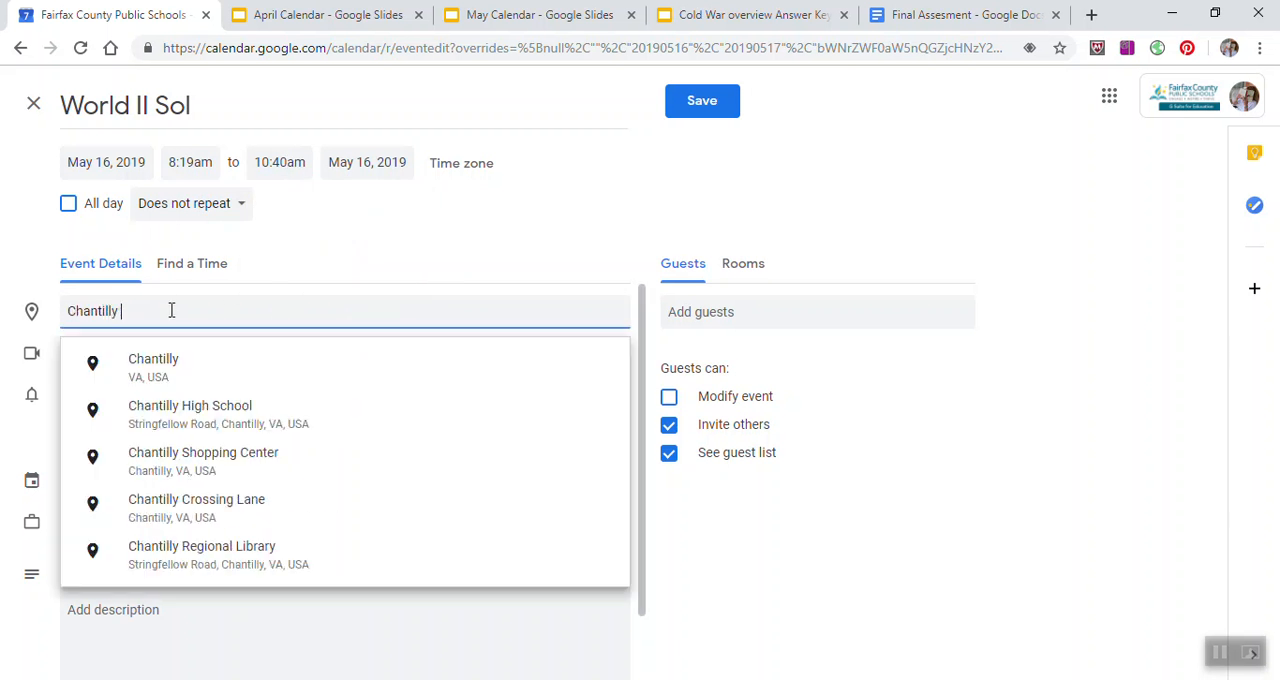
text(High School)
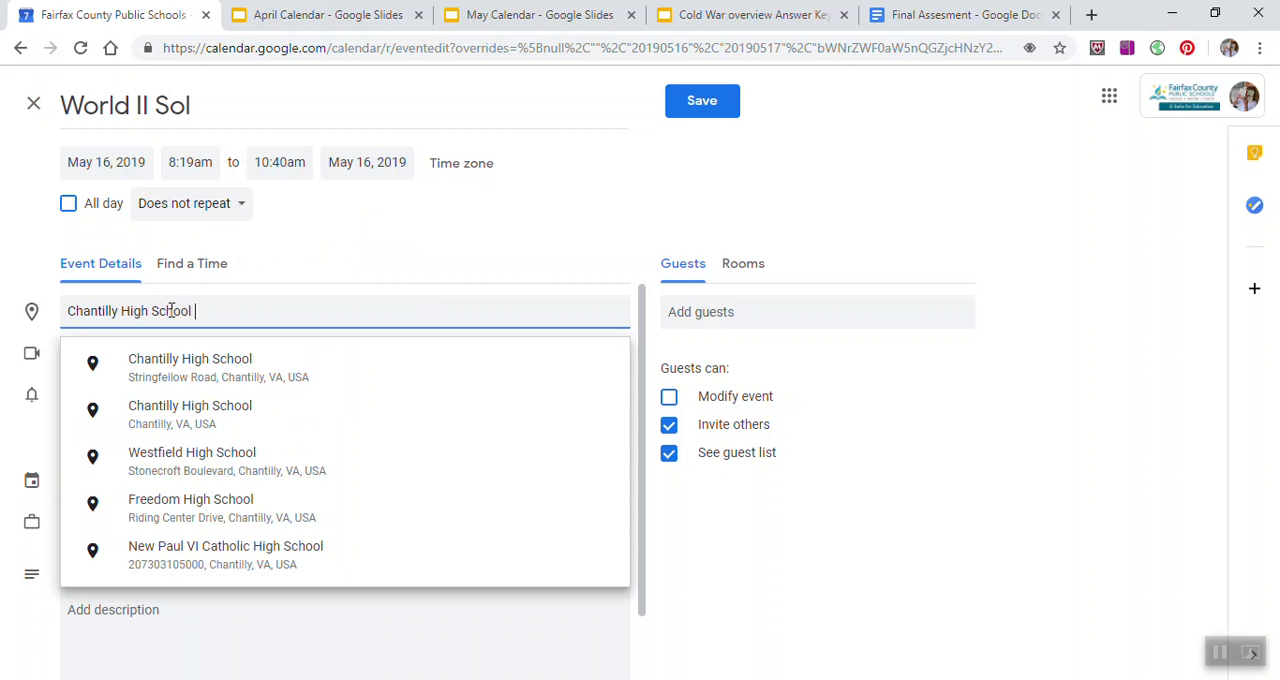
click(691, 114)
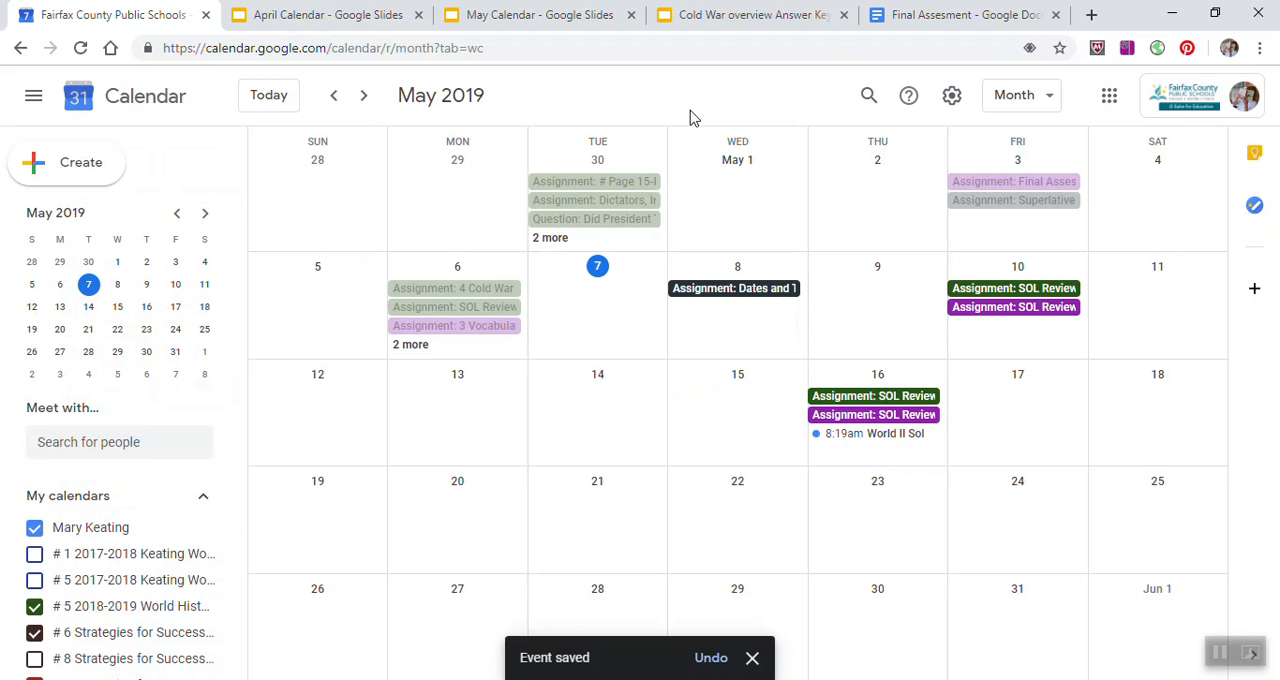
Step: Create an event on May 15, 2019 with the full event options and title it "AP Proctoring"
click(743, 412)
click(500, 610)
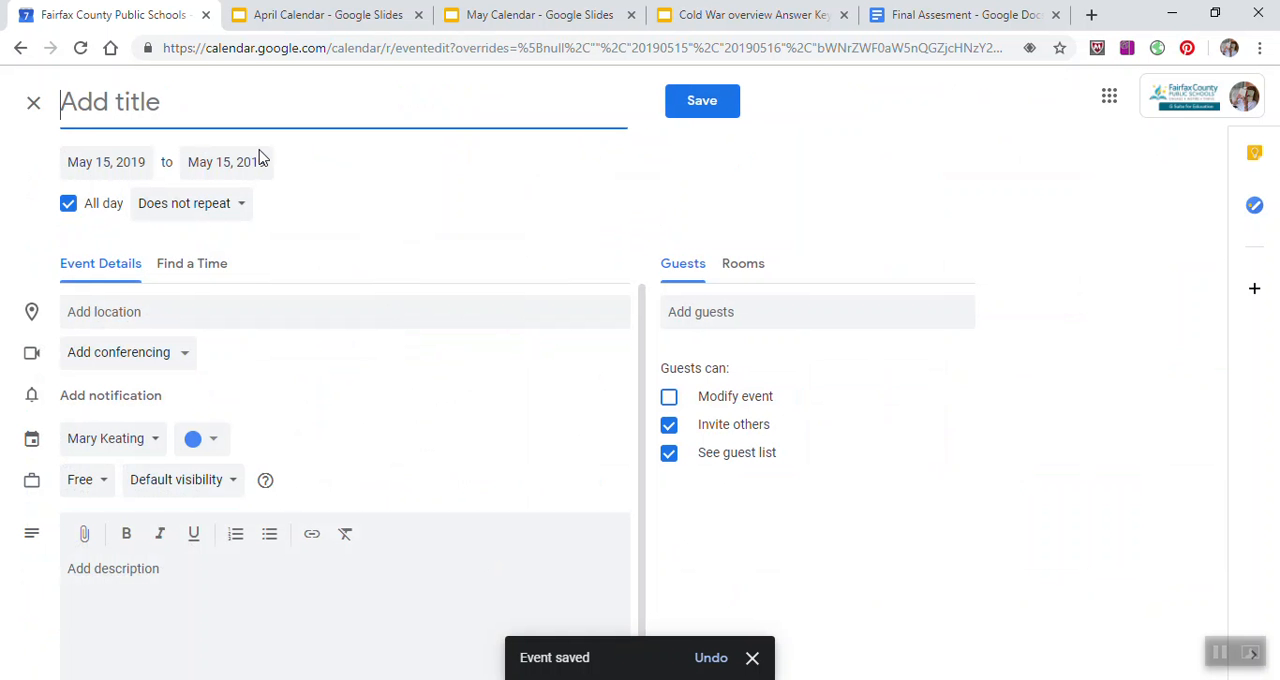
text(A)
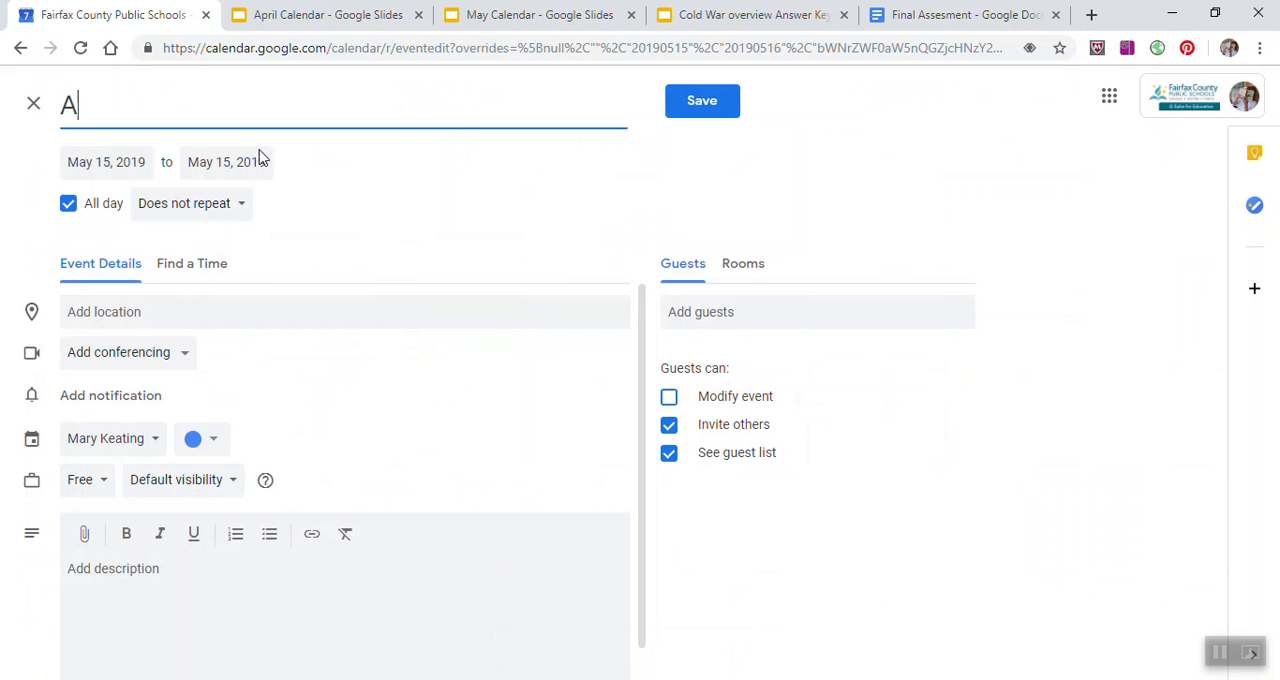
text(P Proctoring)
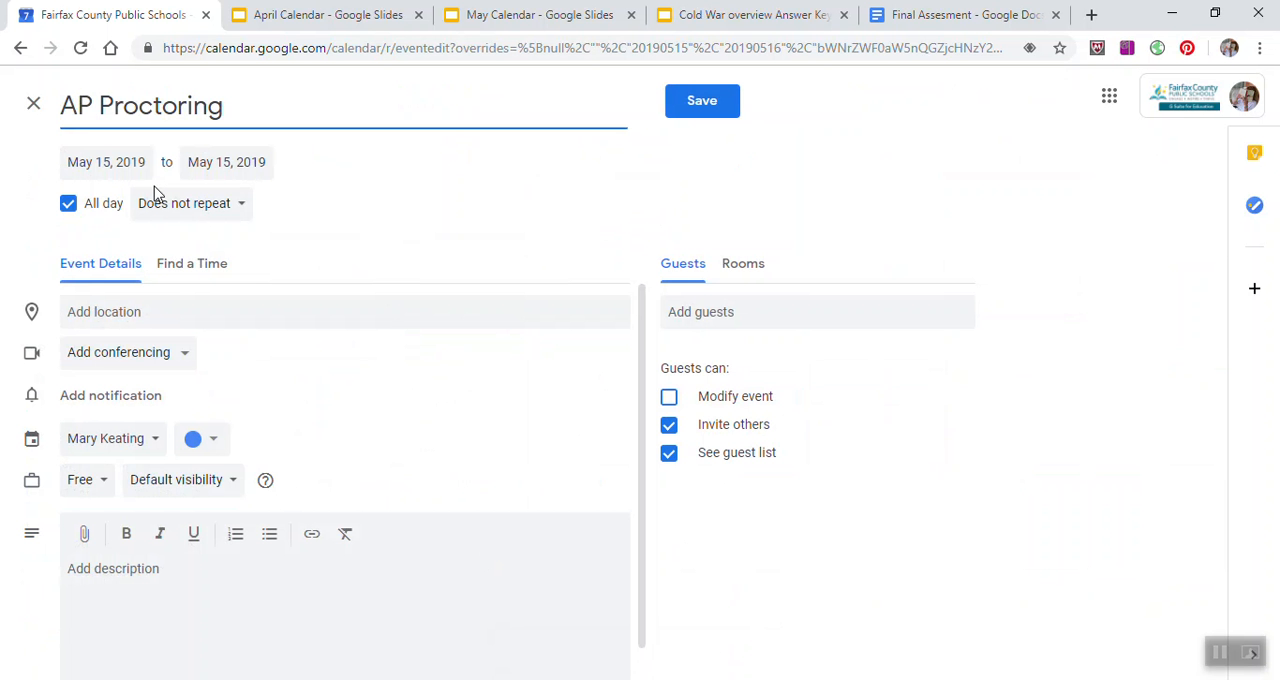
Step: Make the AP Proctoring event timed instead of all-day, running from 7:30am to 9:30am
click(69, 204)
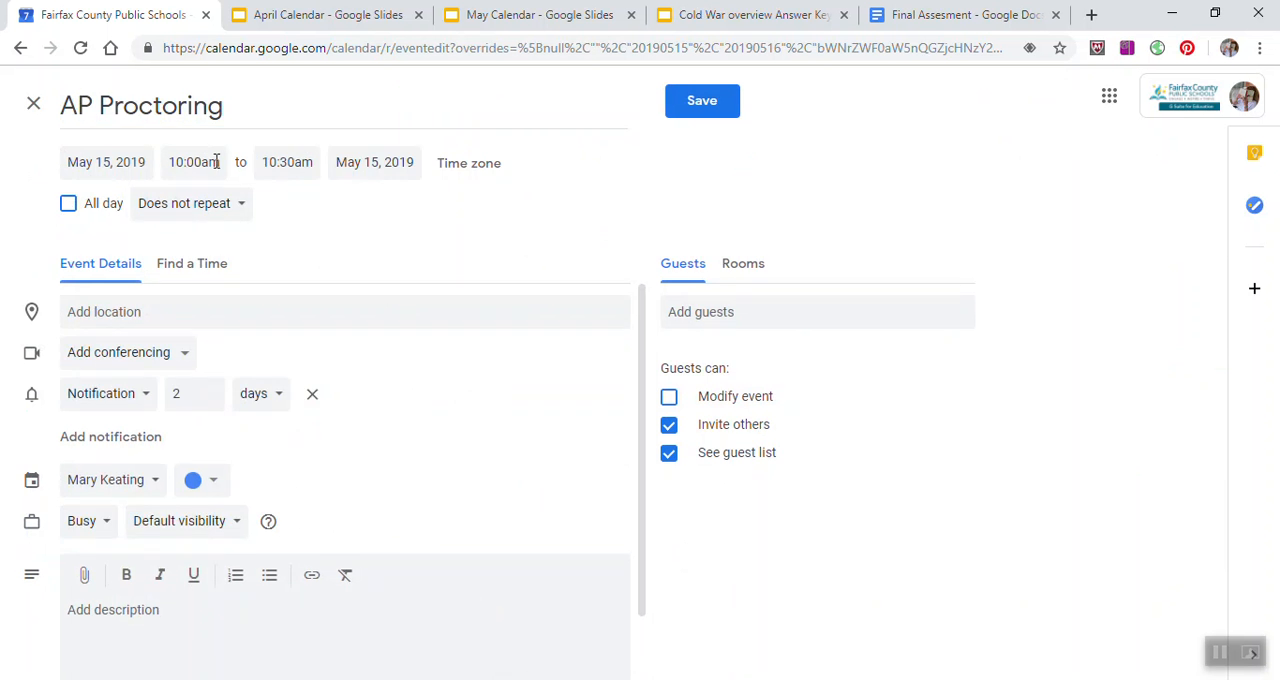
click(214, 162)
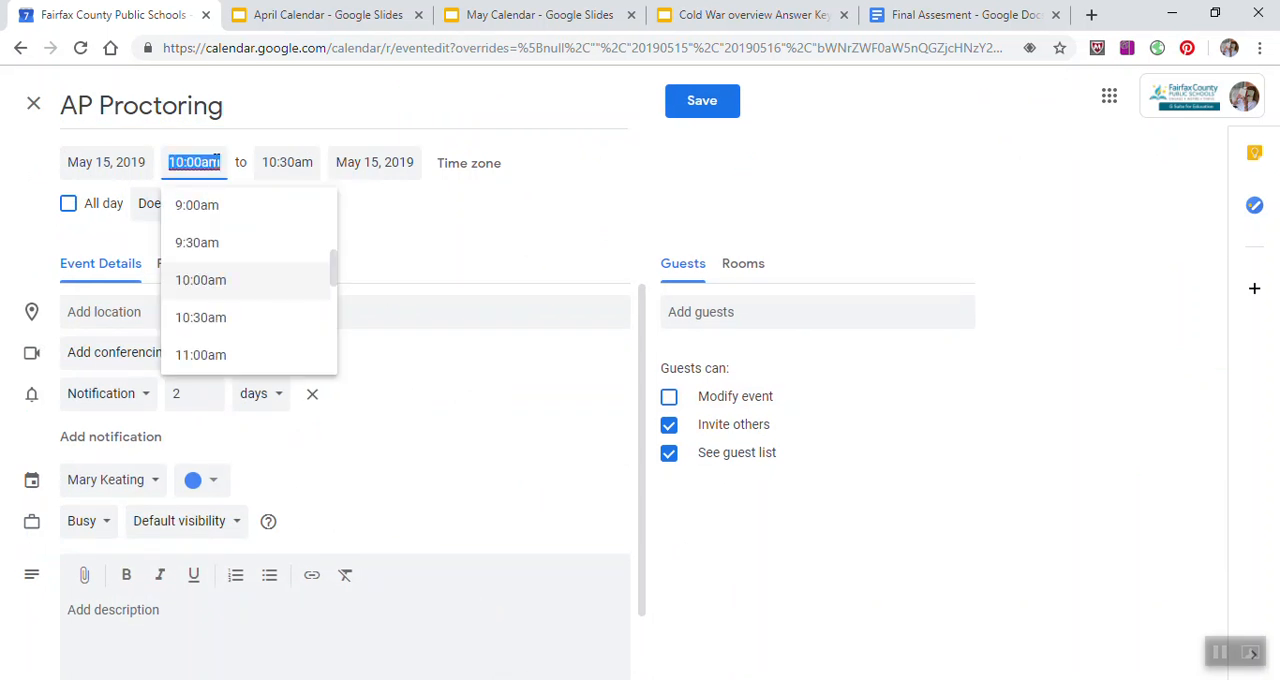
scroll(249, 254, up, 2)
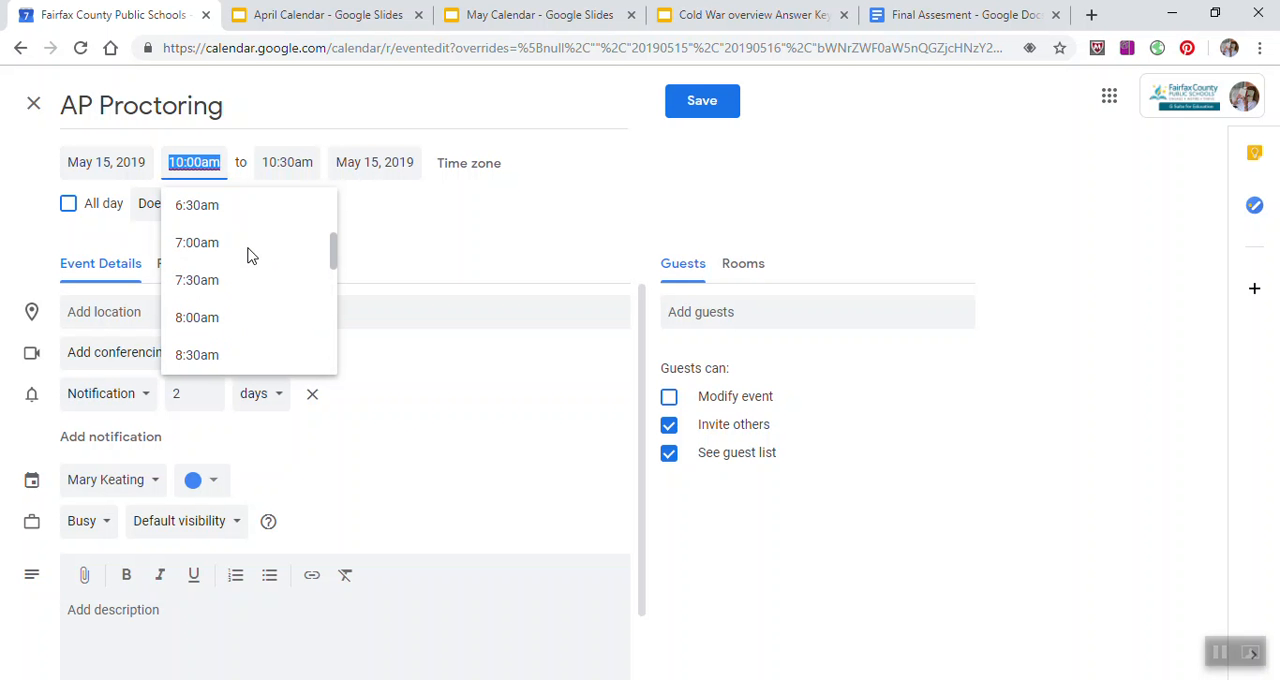
click(231, 277)
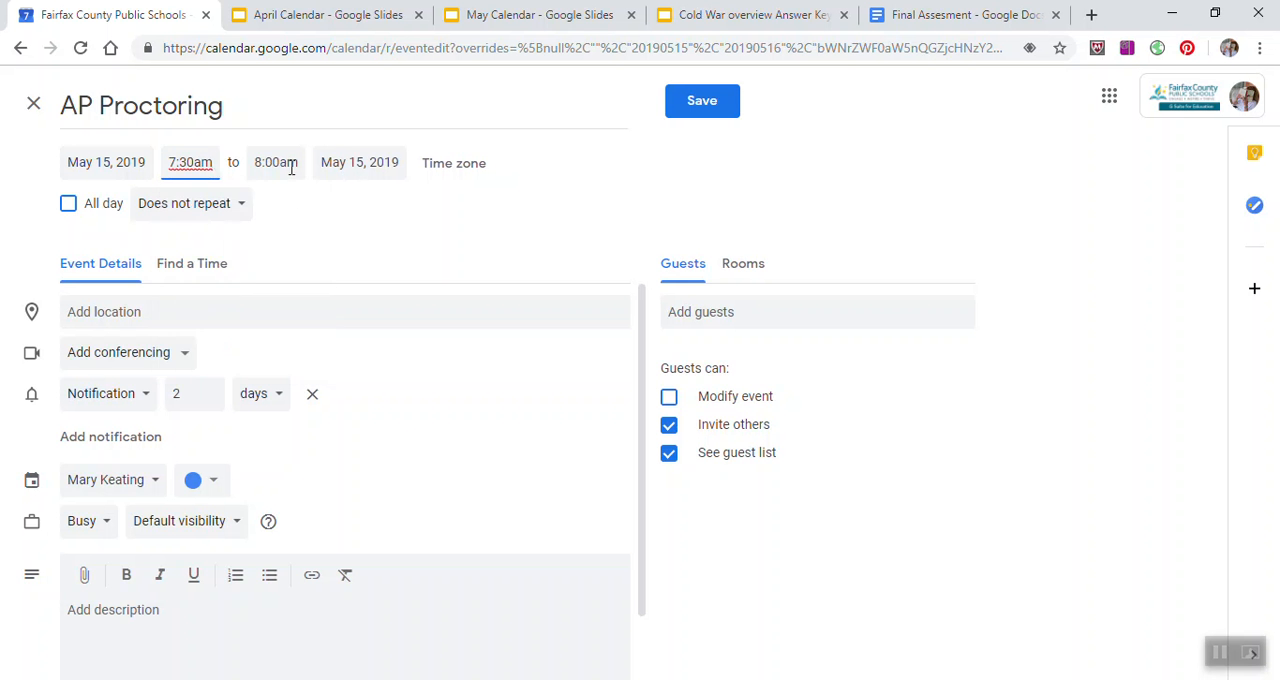
click(291, 167)
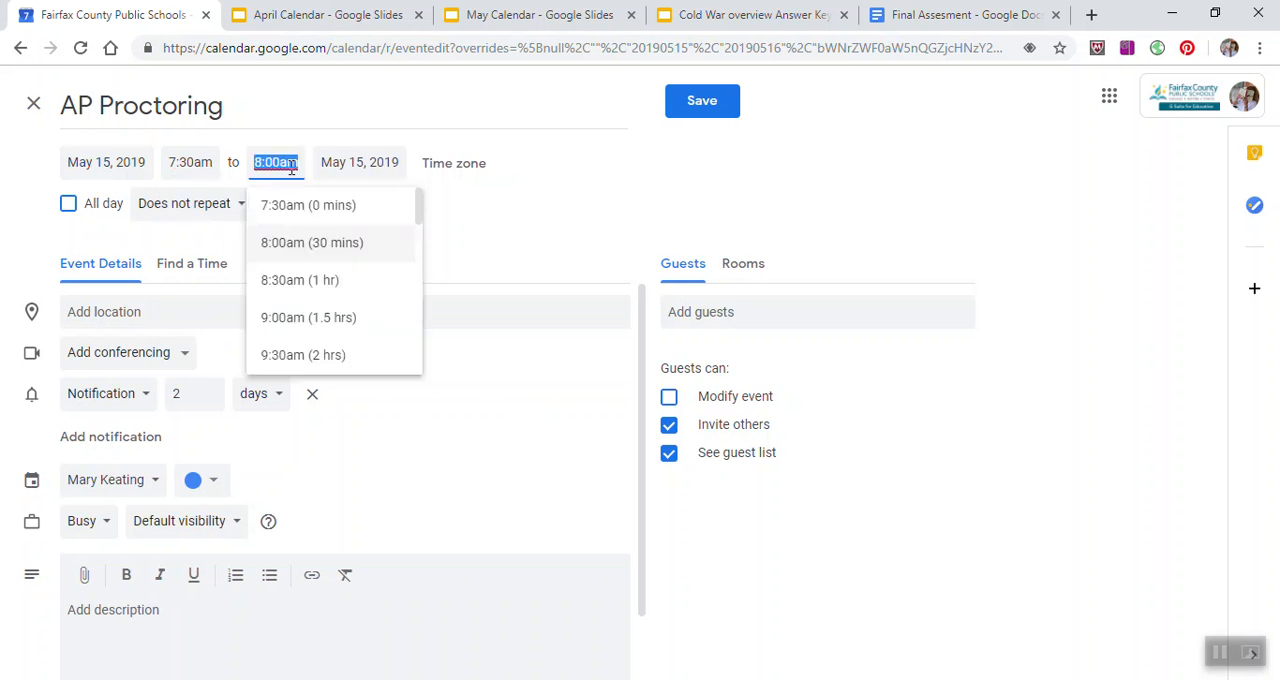
click(295, 355)
Step: Enter "Lectur Hall Chantilly High School" as the AP Proctoring event's location and save the event
click(193, 312)
text(Lectur )
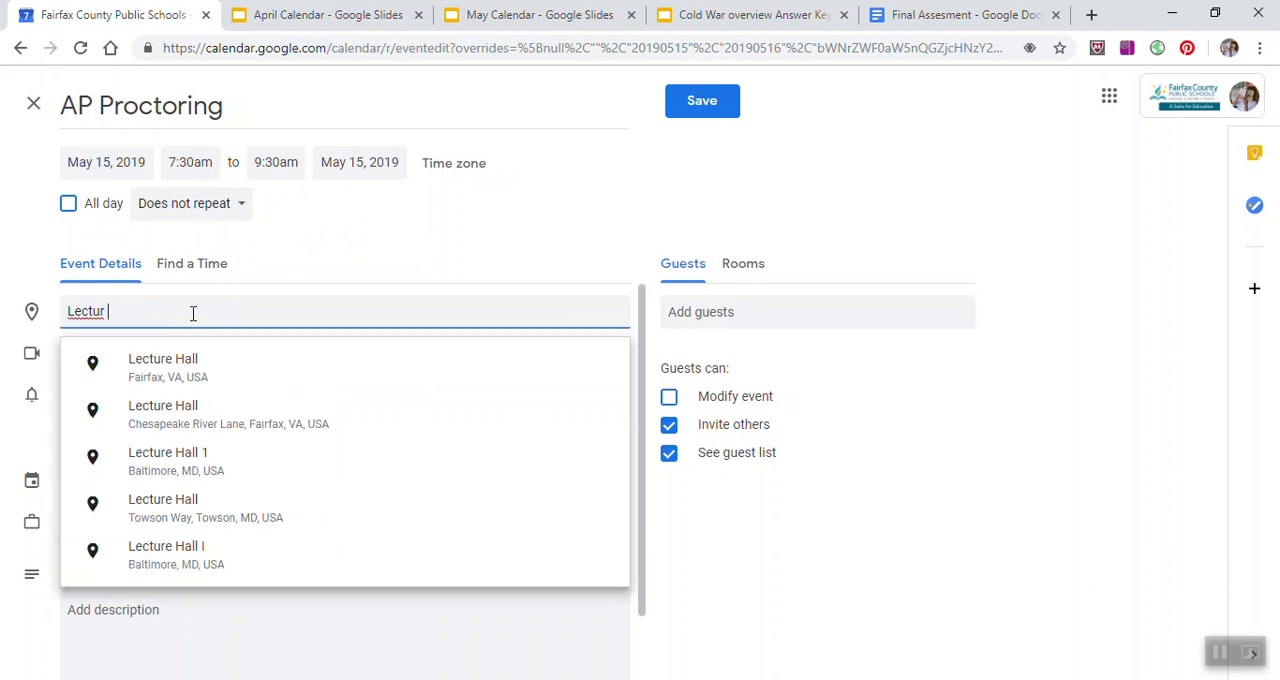
text(Hall C)
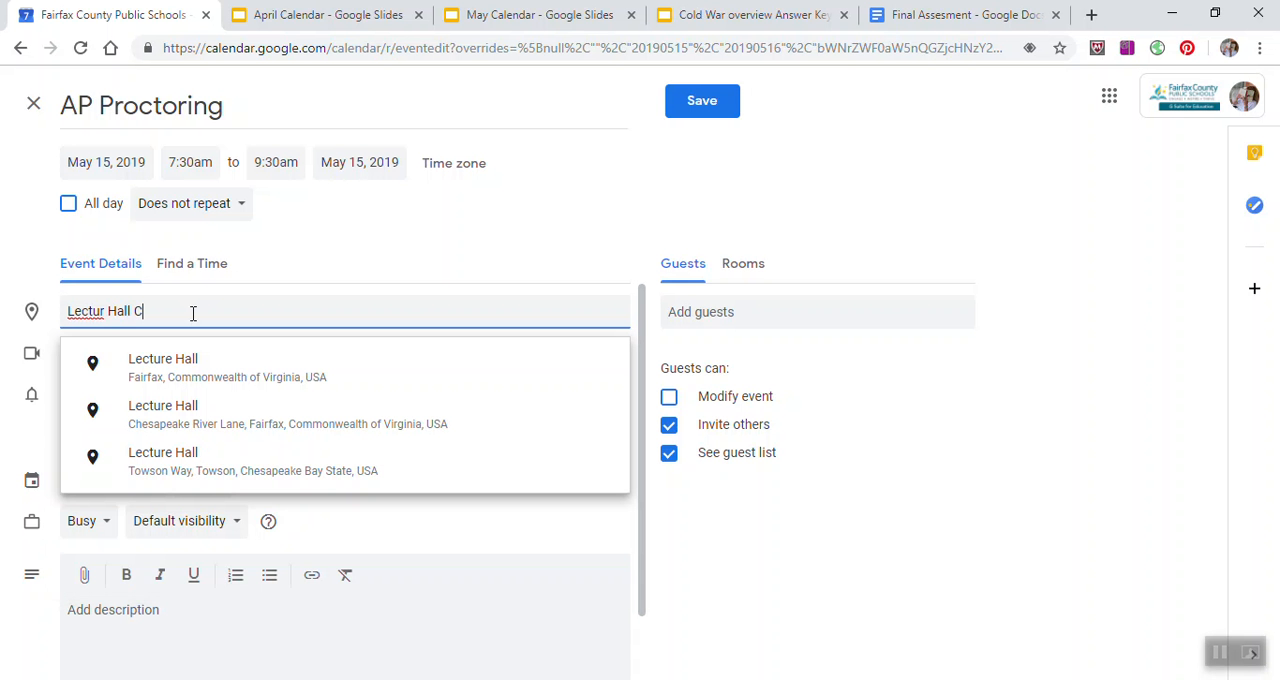
text(hantilly )
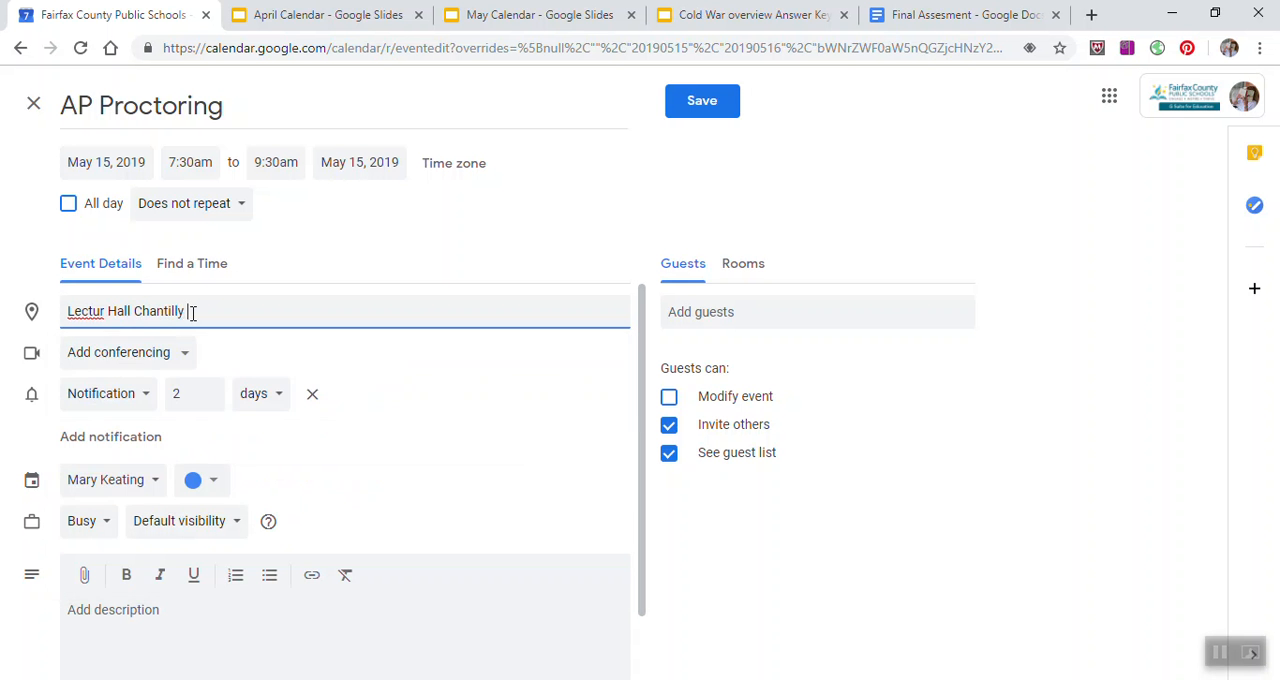
text(High School)
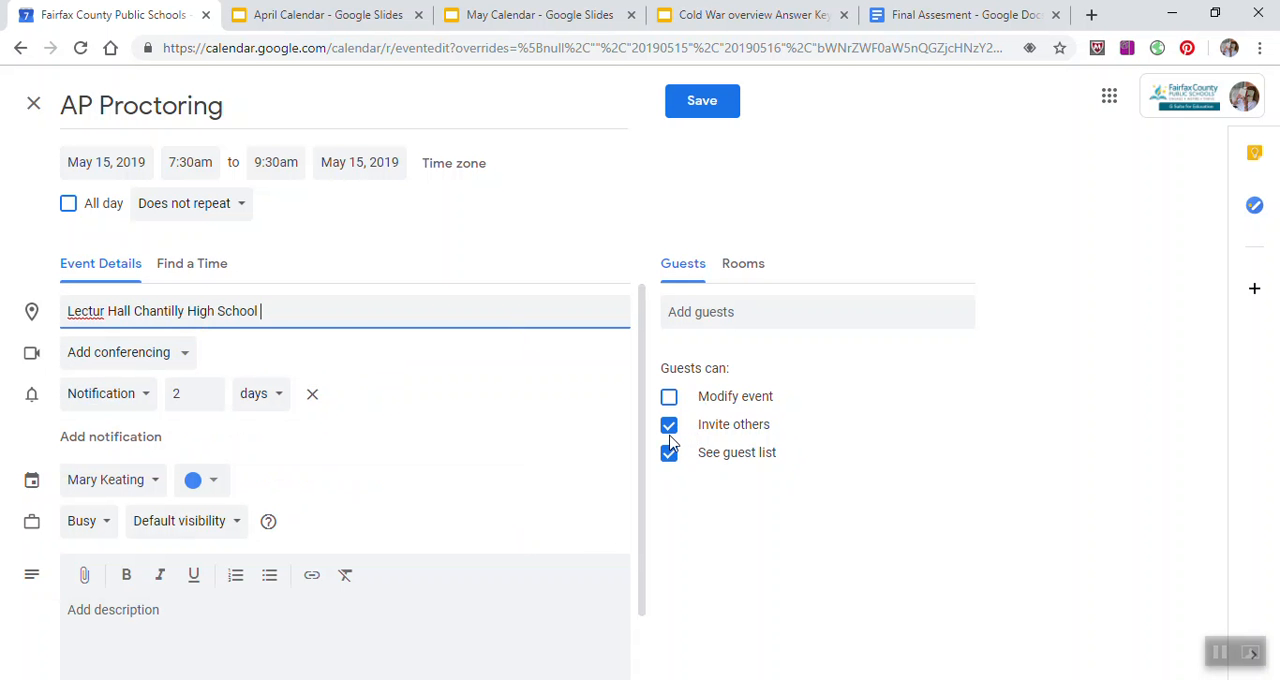
click(700, 110)
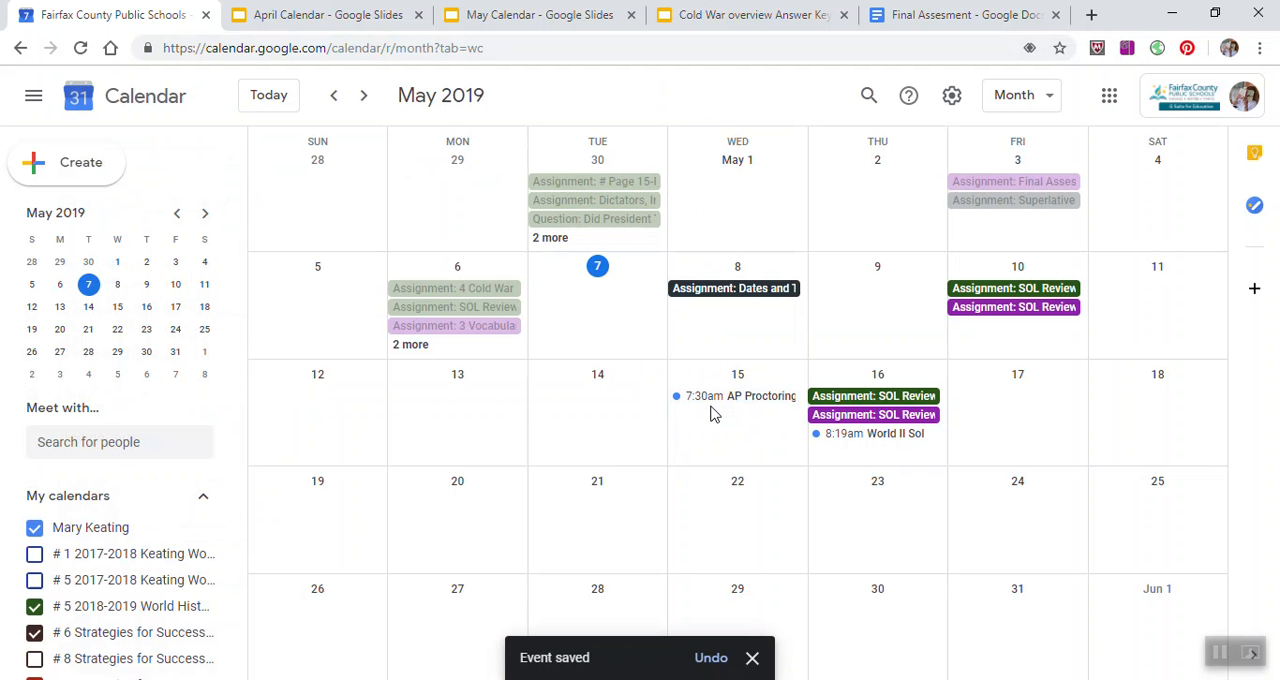
Step: Create an all-day event titled "College Reunion" with the full event options, running from May 31 to Jun 2, 2019
scroll(710, 413, down, 1)
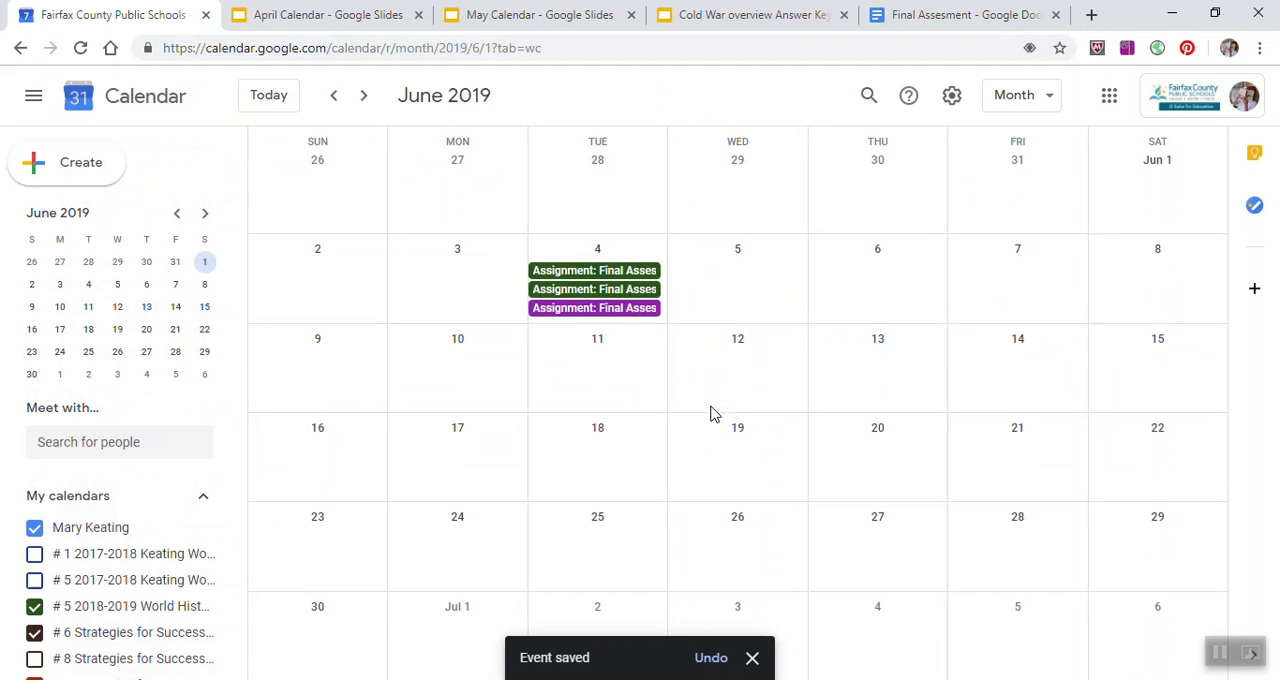
click(334, 95)
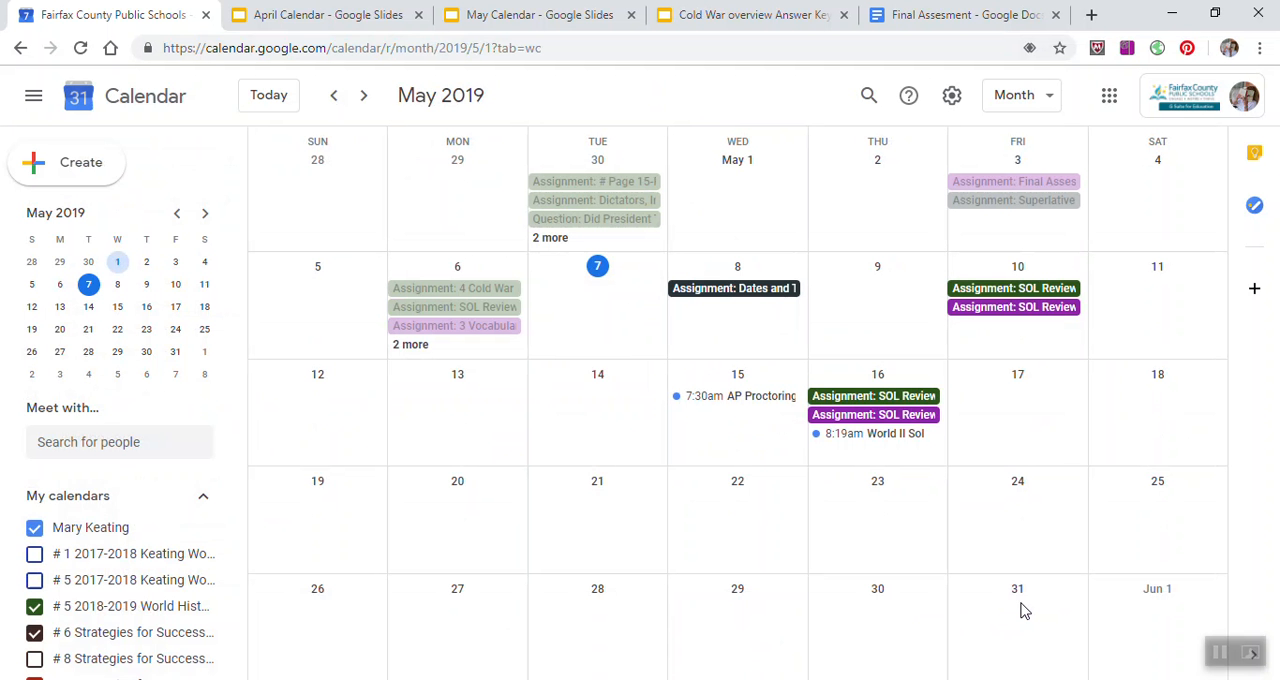
click(1022, 610)
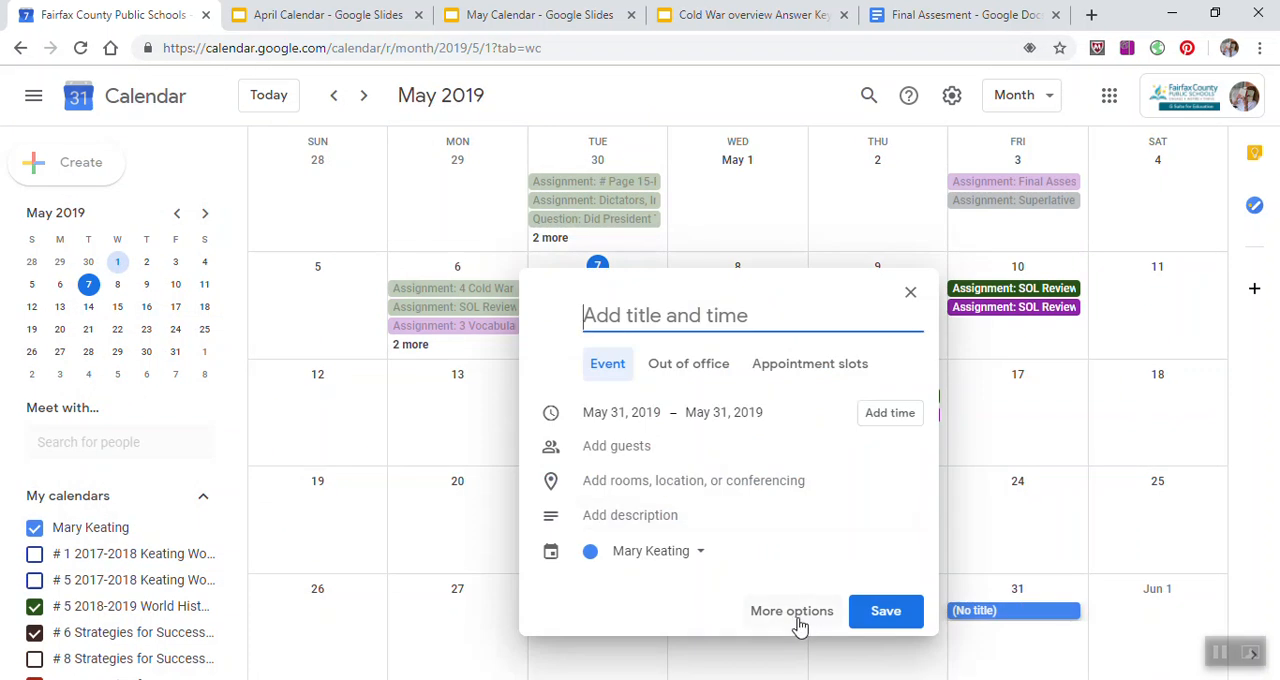
click(795, 611)
text(Colege)
key(BackSpace)
key(BackSpace)
key(BackSpace)
key(BackSpace)
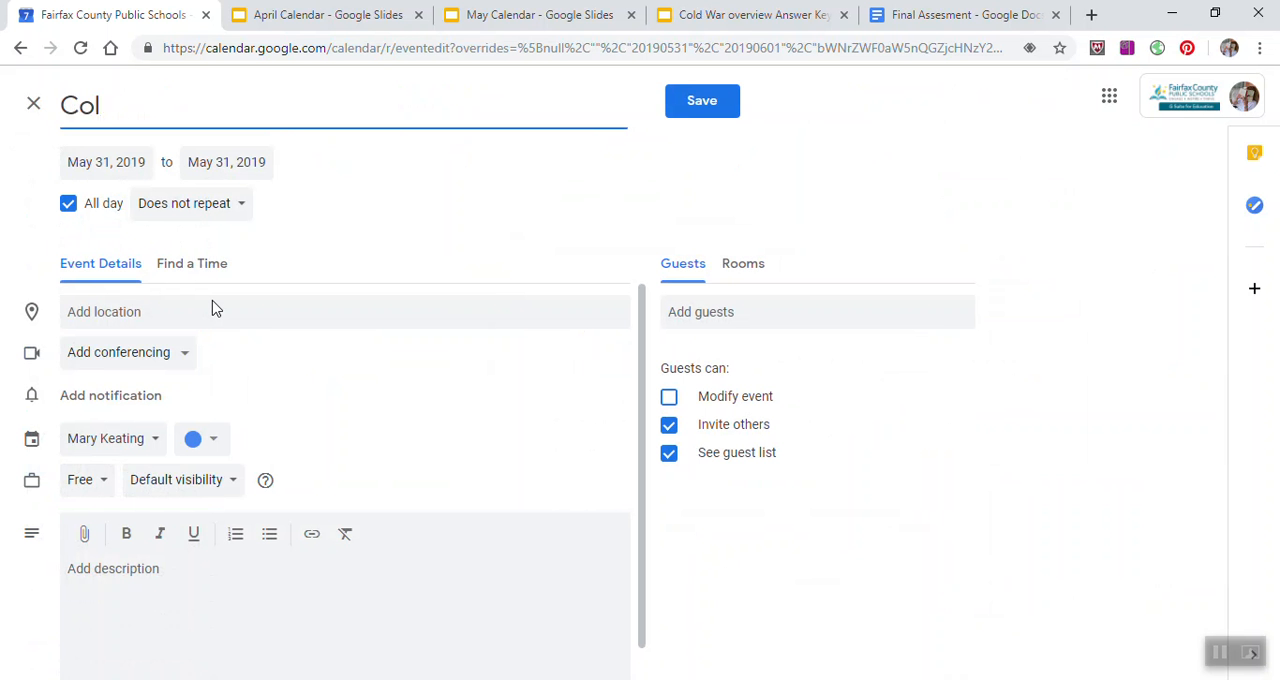
text(lege Reunion)
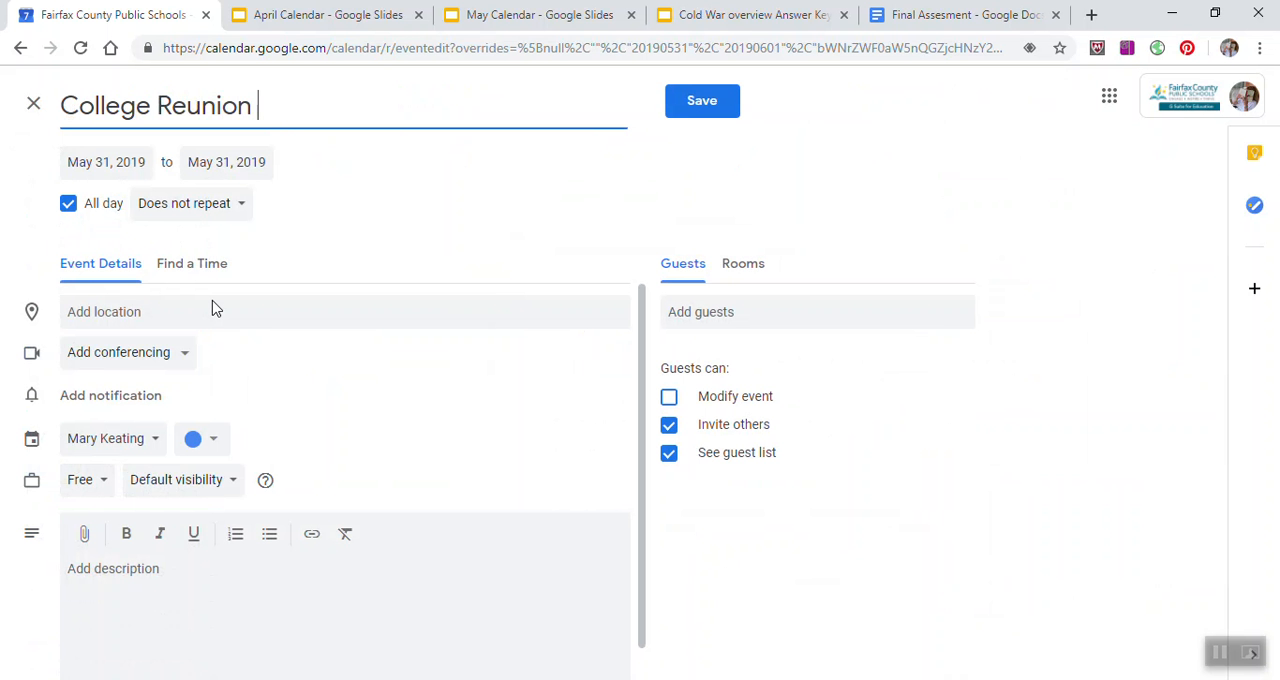
click(255, 166)
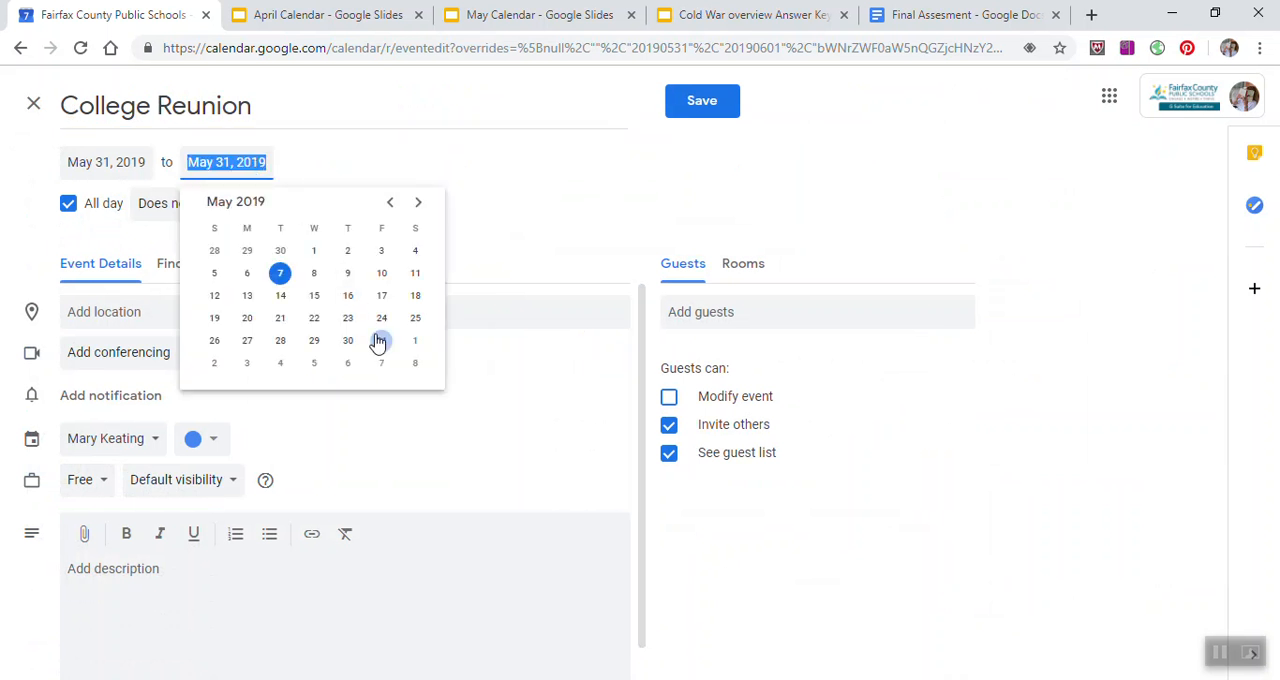
click(214, 363)
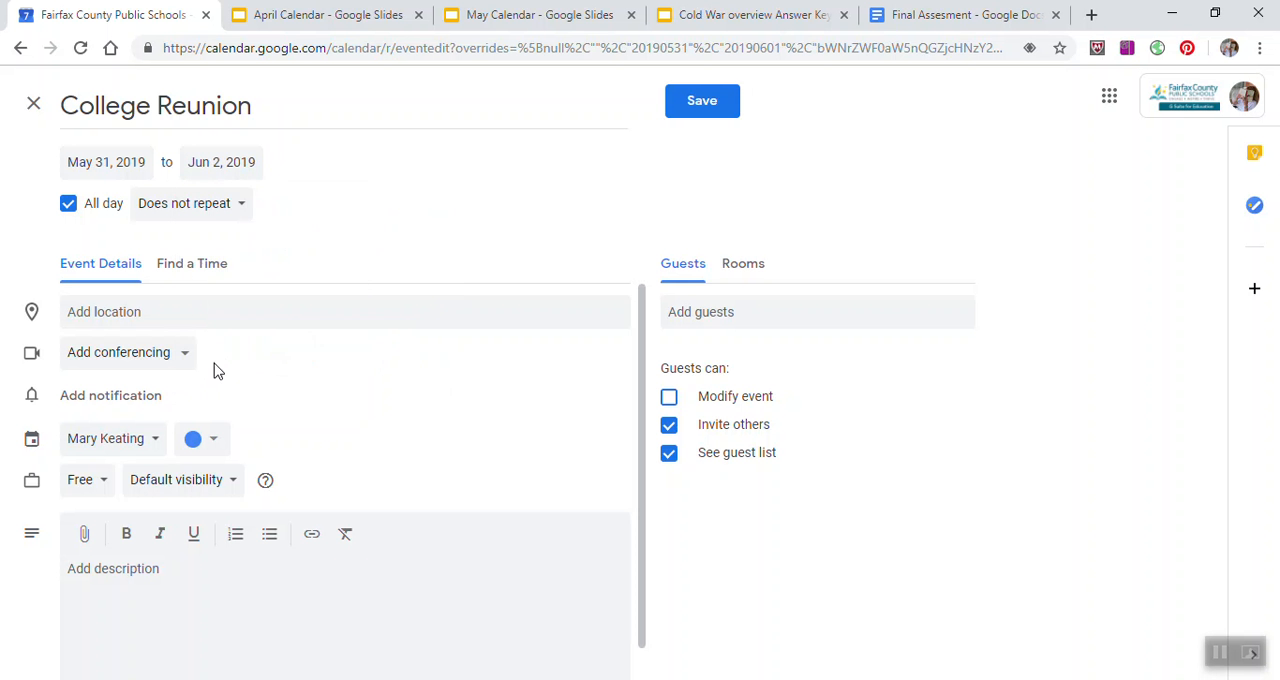
Step: Look up "Wilson College" as the event's location, choose the Wilson College Lane suggestion in Chambersburg, PA, and save the event
click(170, 317)
text(W)
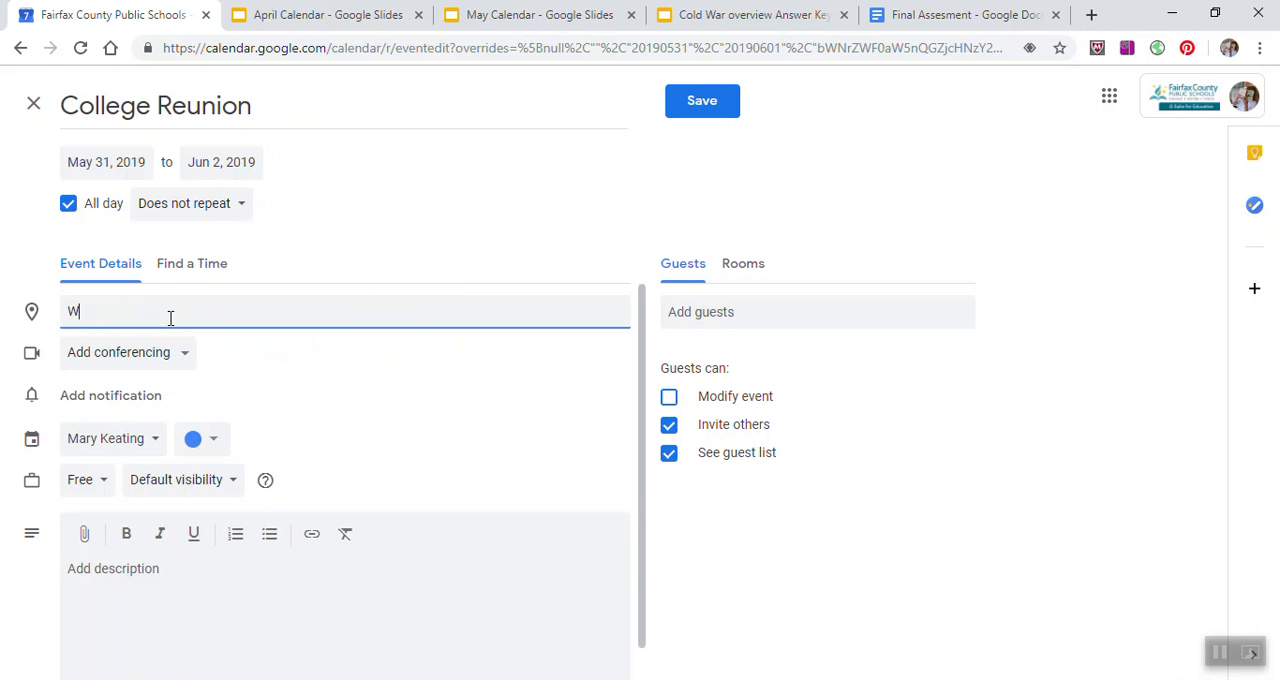
text(ilso n College)
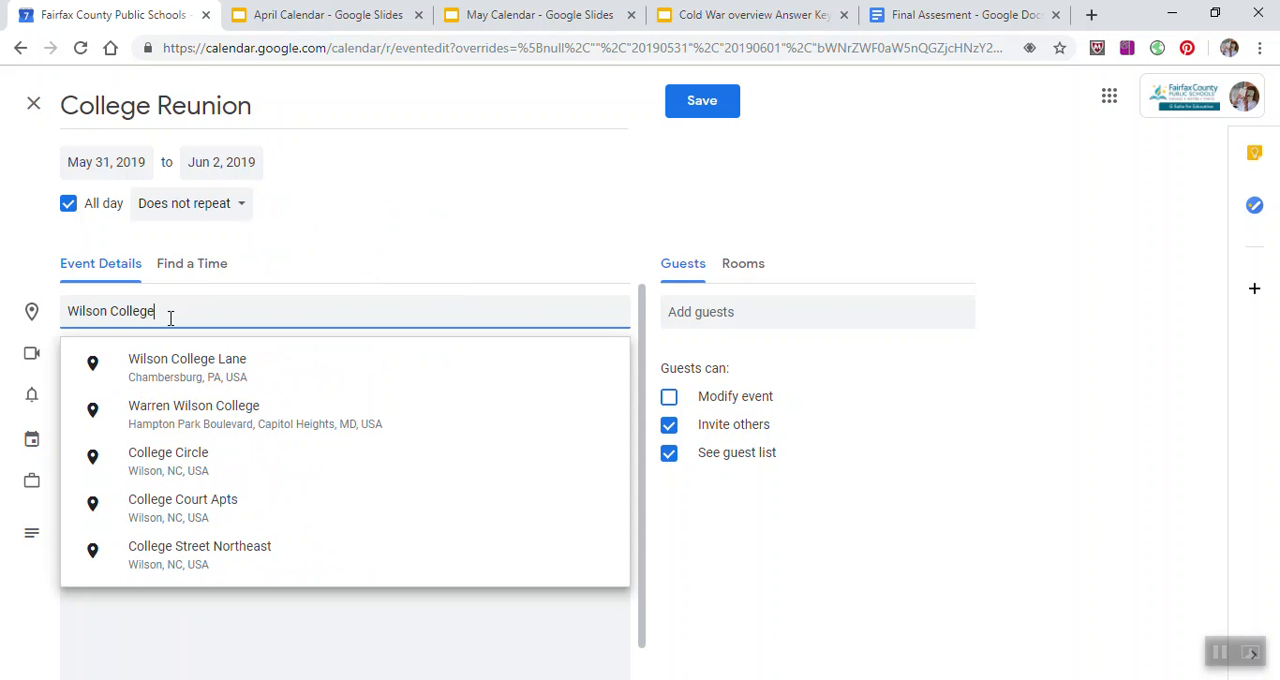
click(153, 377)
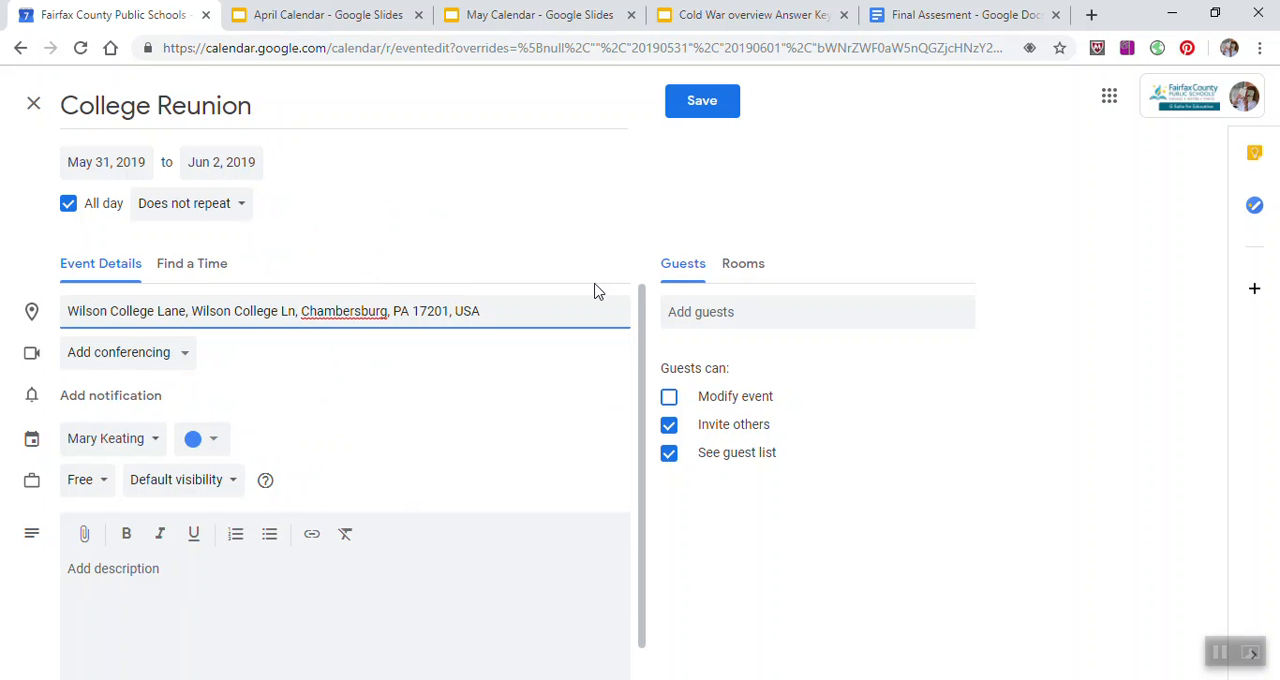
click(703, 106)
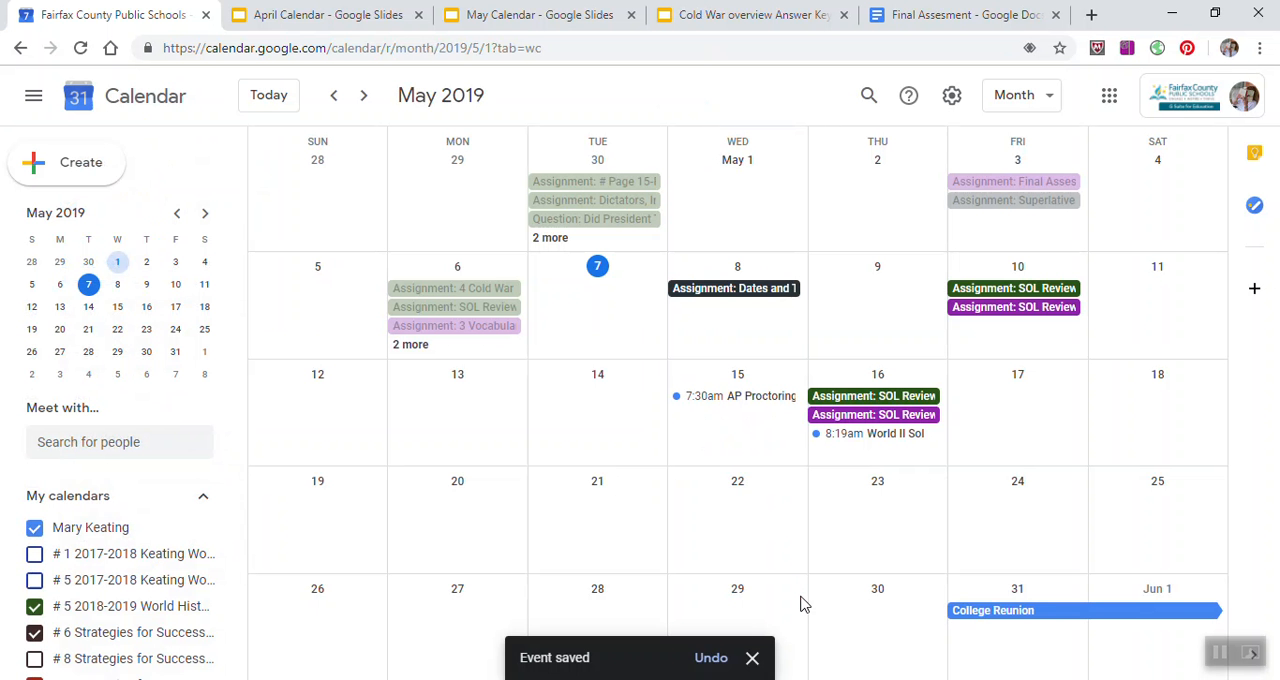
Step: Create an event on May 7, 2019 with the full event options and title it "Venture Crew"
click(445, 509)
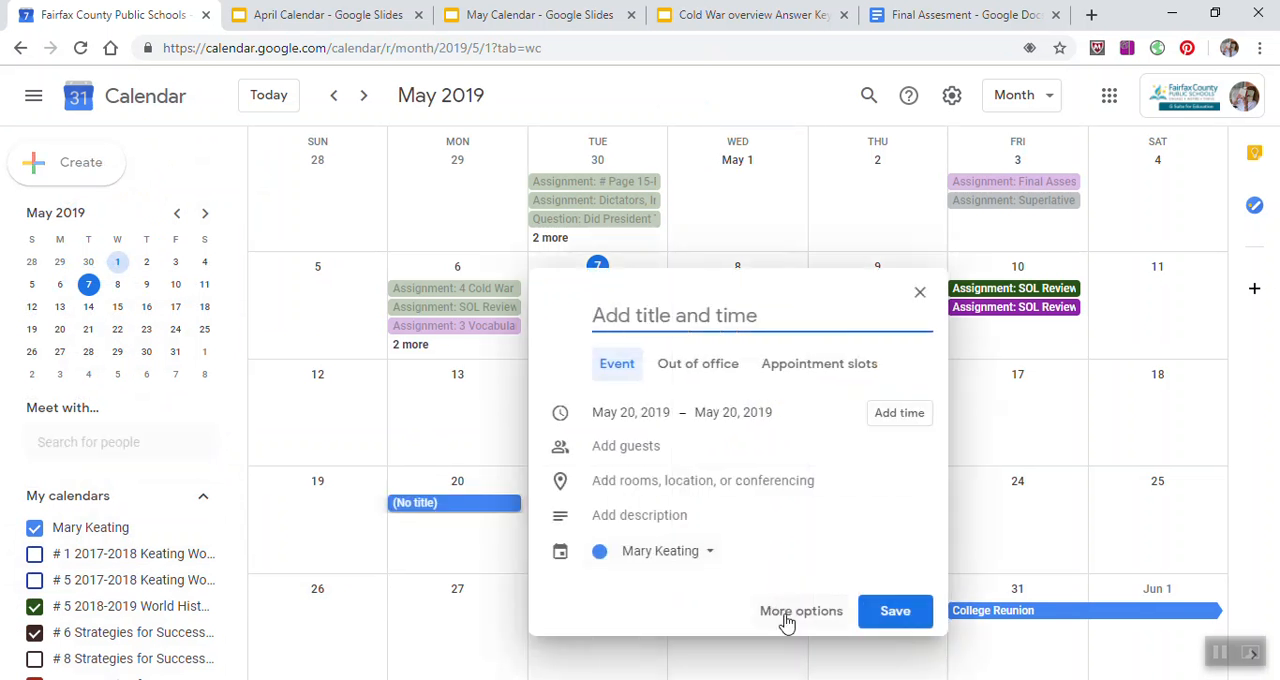
click(919, 292)
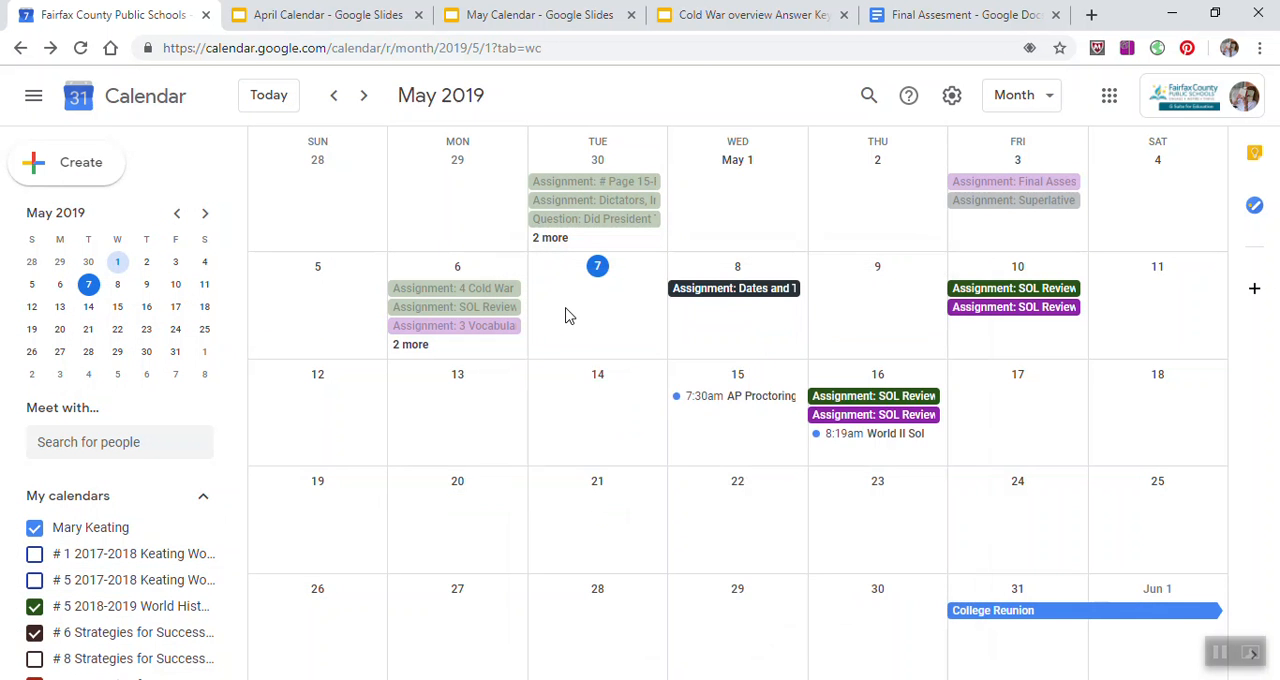
click(565, 316)
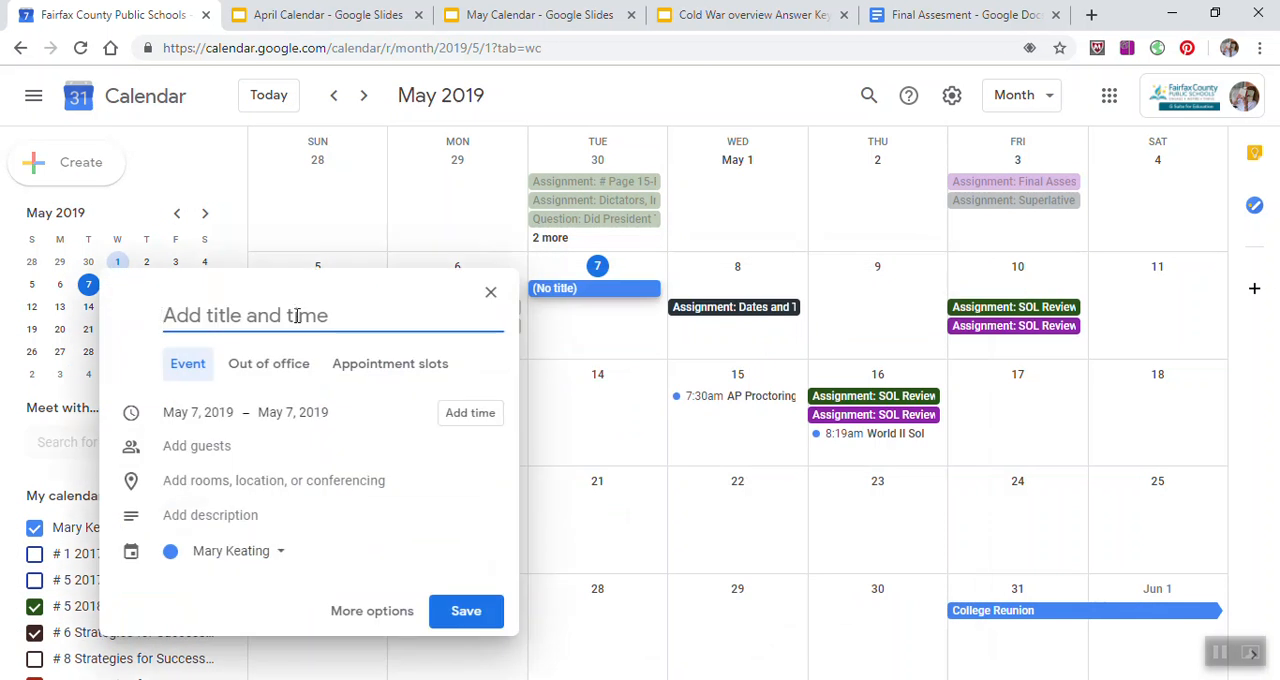
click(386, 610)
text(Ven)
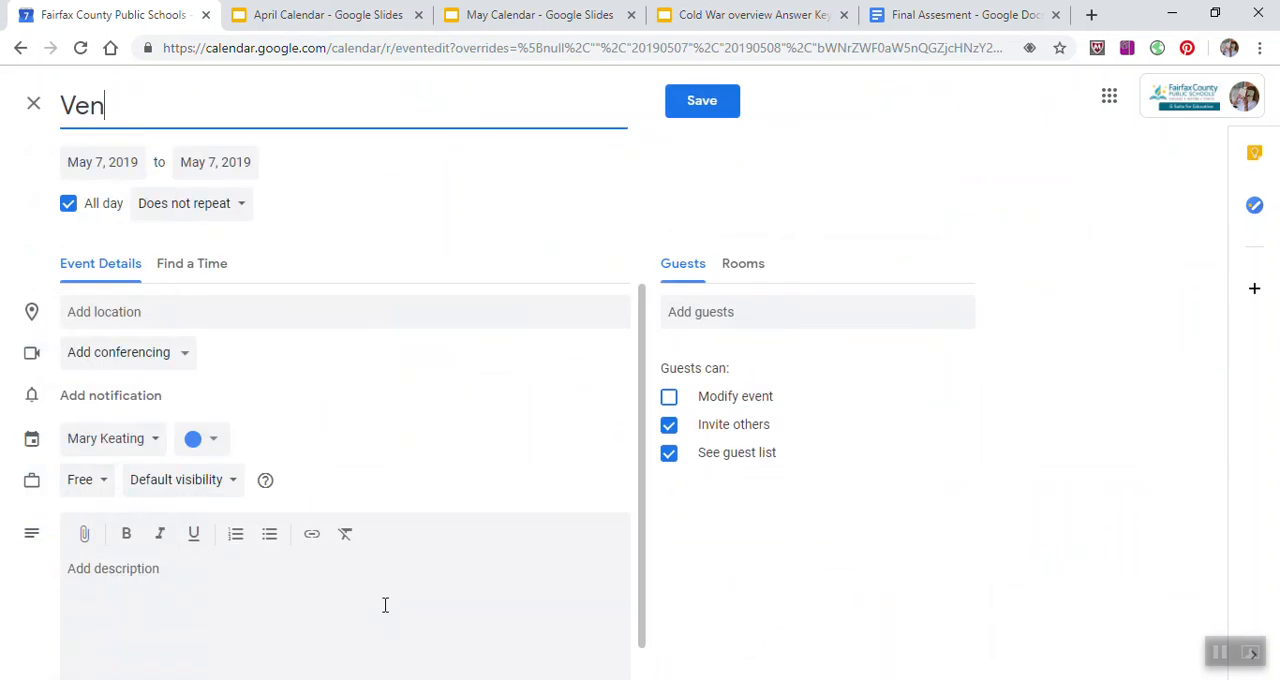
text(true)
key(BackSpace)
key(BackSpace)
key(BackSpace)
key(BackSpace)
key(BackSpace)
text(ture Crew)
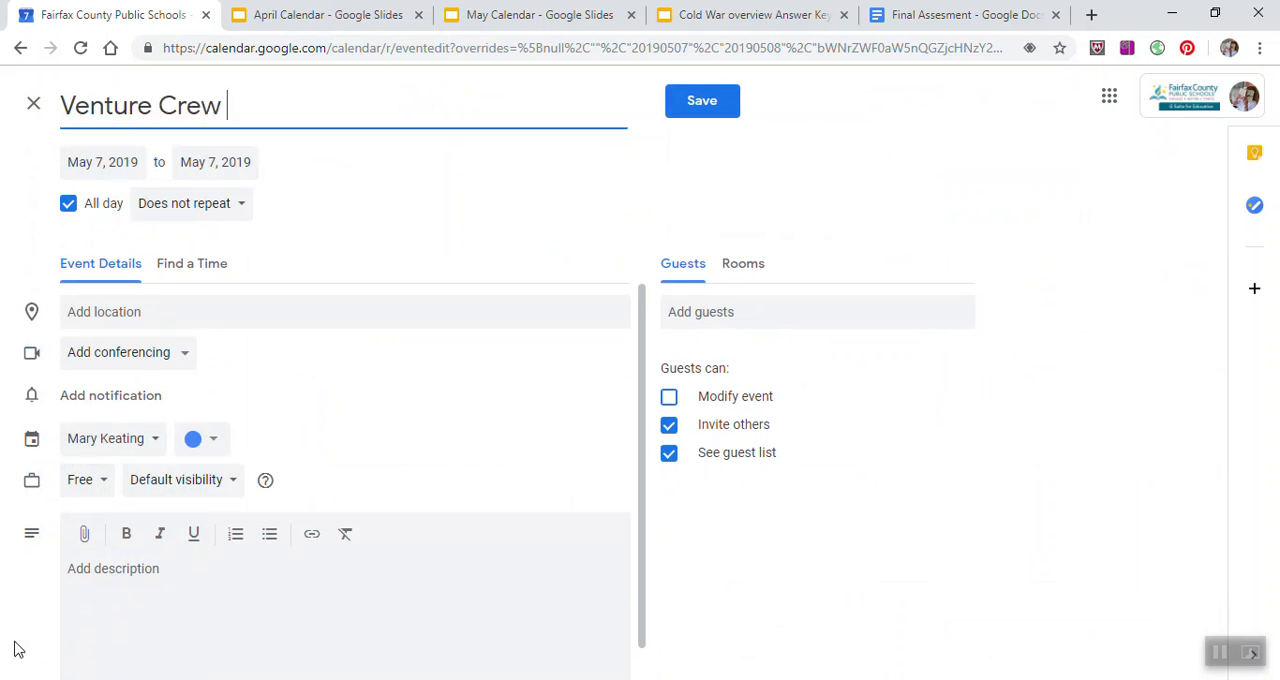
Step: Make the Venture Crew event timed instead of all-day, running from 8:00pm to 9:00pm
click(68, 203)
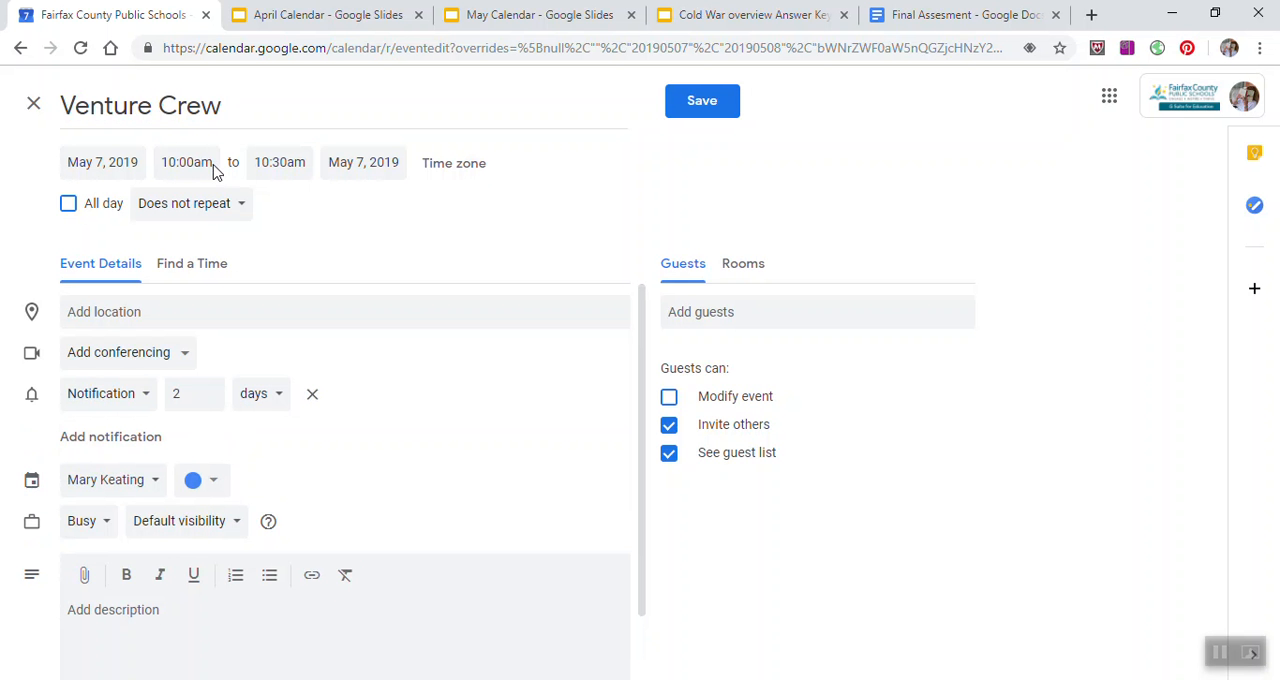
click(213, 170)
scroll(236, 262, down, 4)
scroll(236, 268, down, 5)
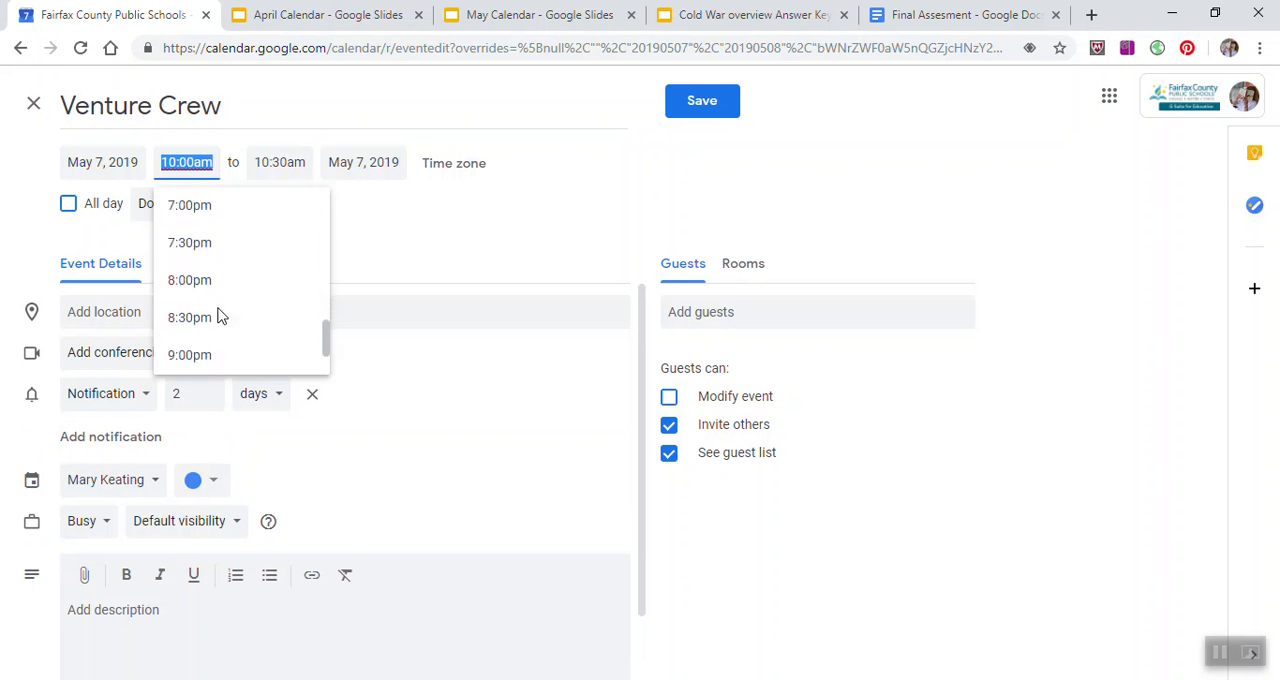
click(215, 280)
click(287, 161)
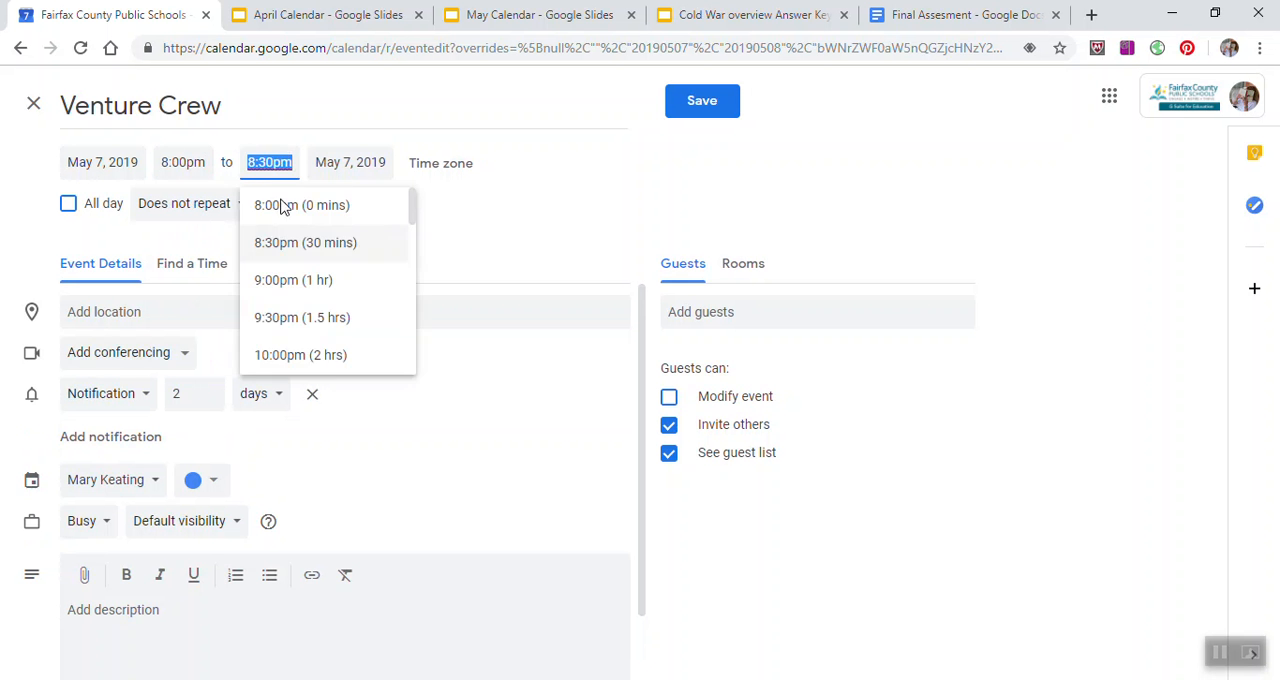
click(286, 284)
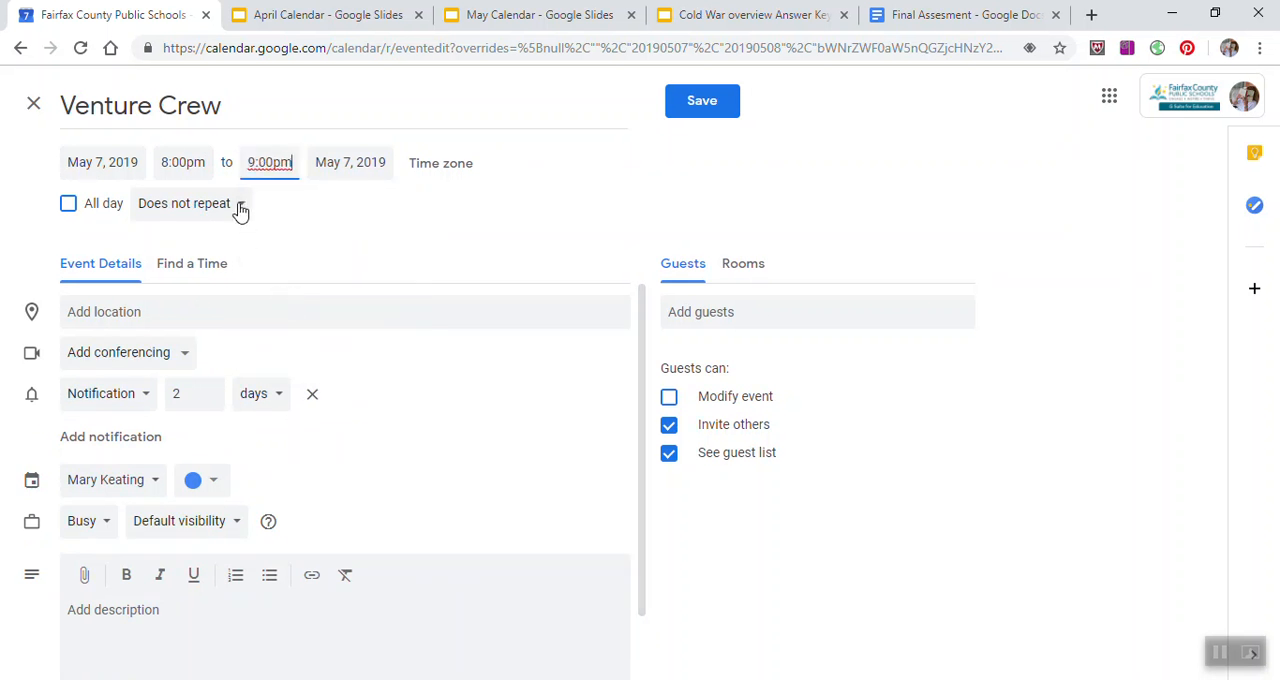
Step: Give the Venture Crew event a custom recurrence of every 2 weeks on Tuesday, with an end date
click(240, 207)
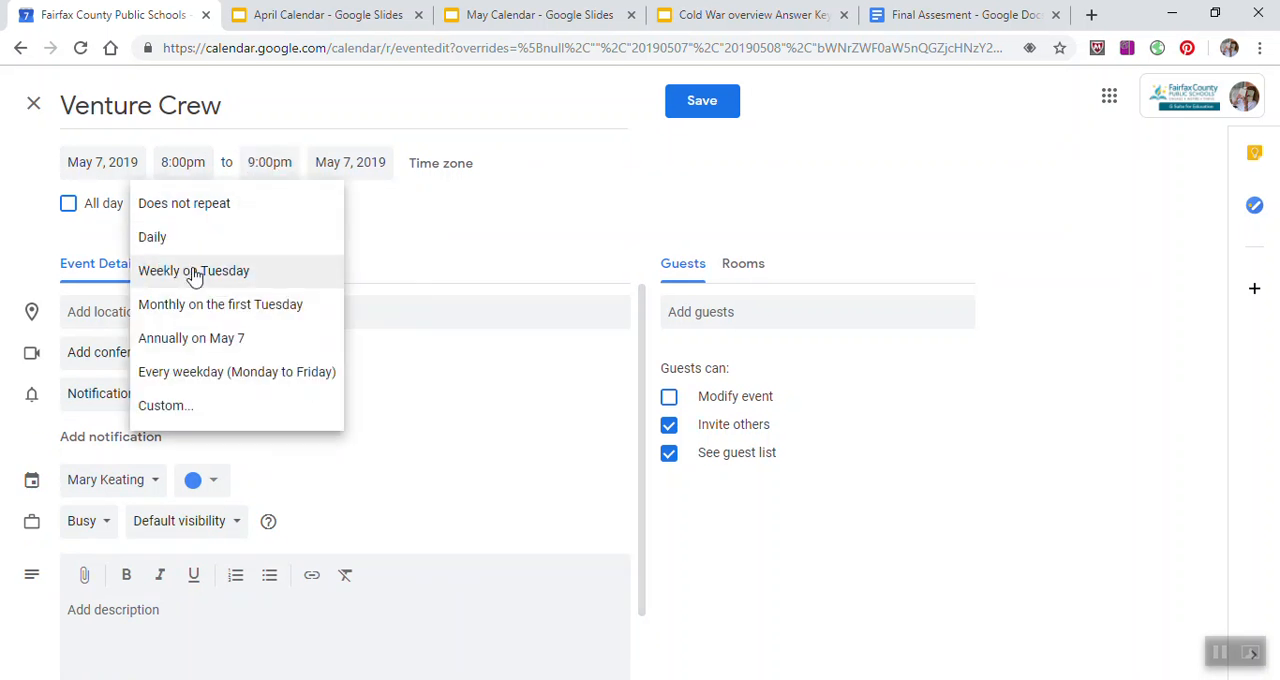
click(164, 406)
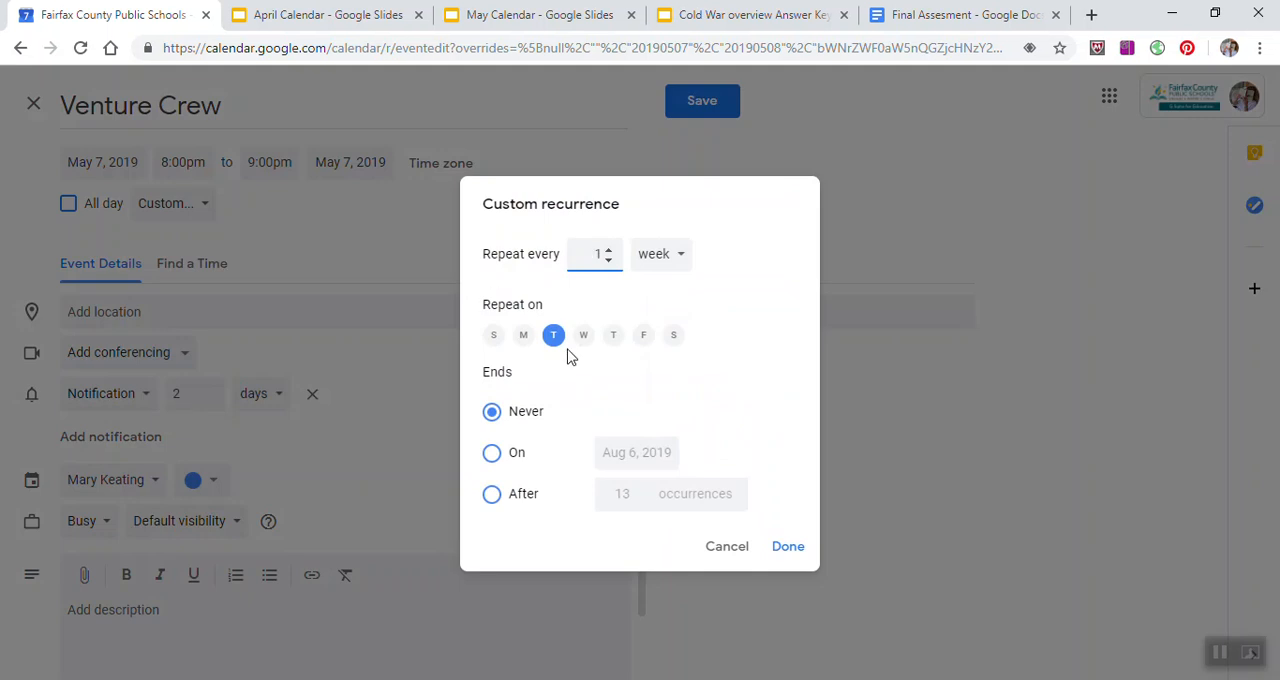
click(494, 458)
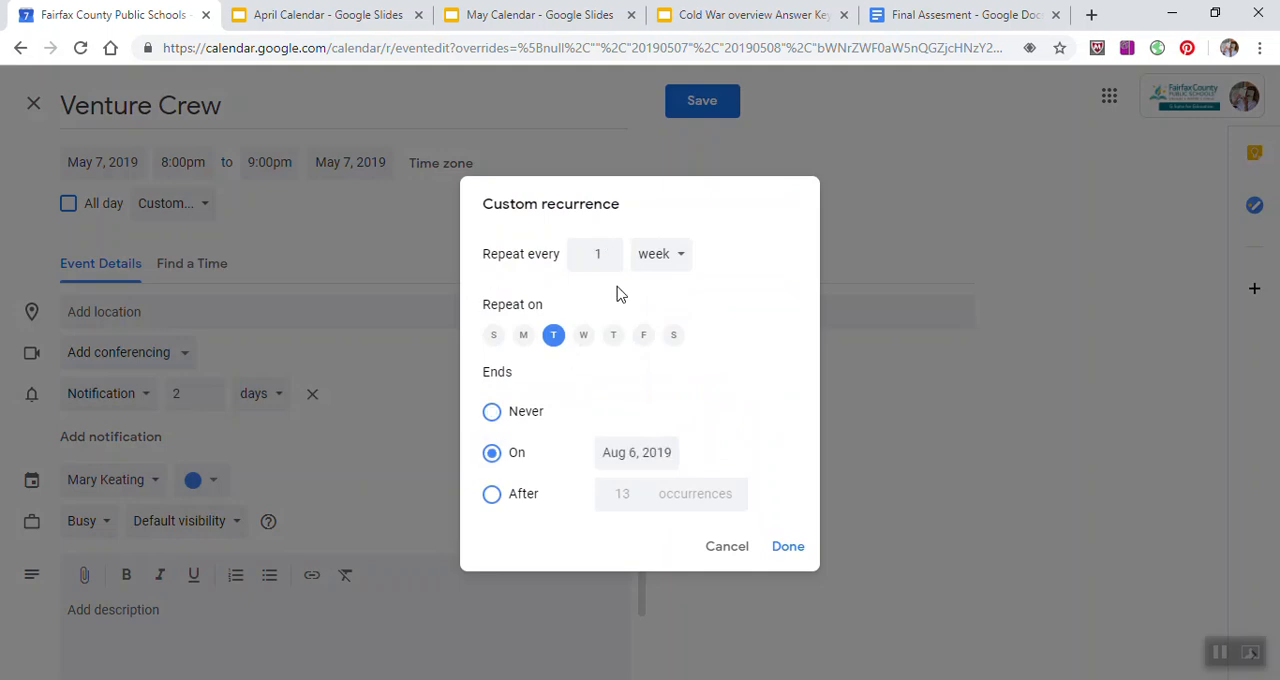
click(682, 256)
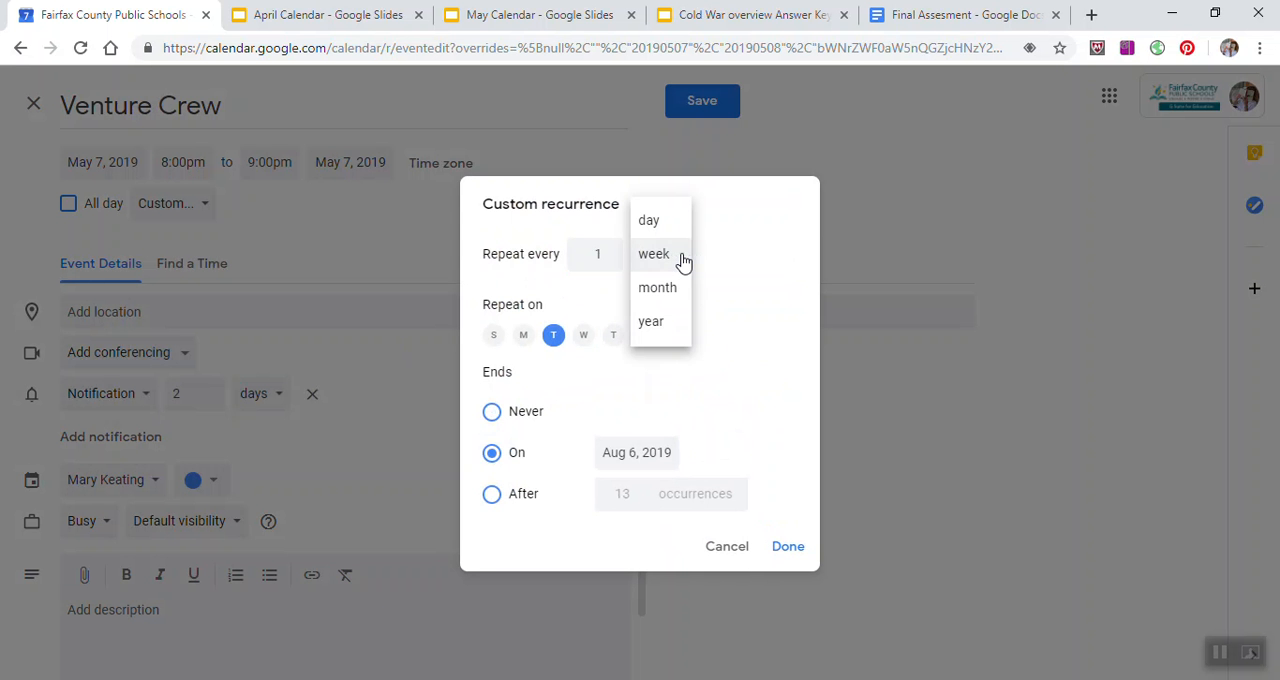
click(608, 256)
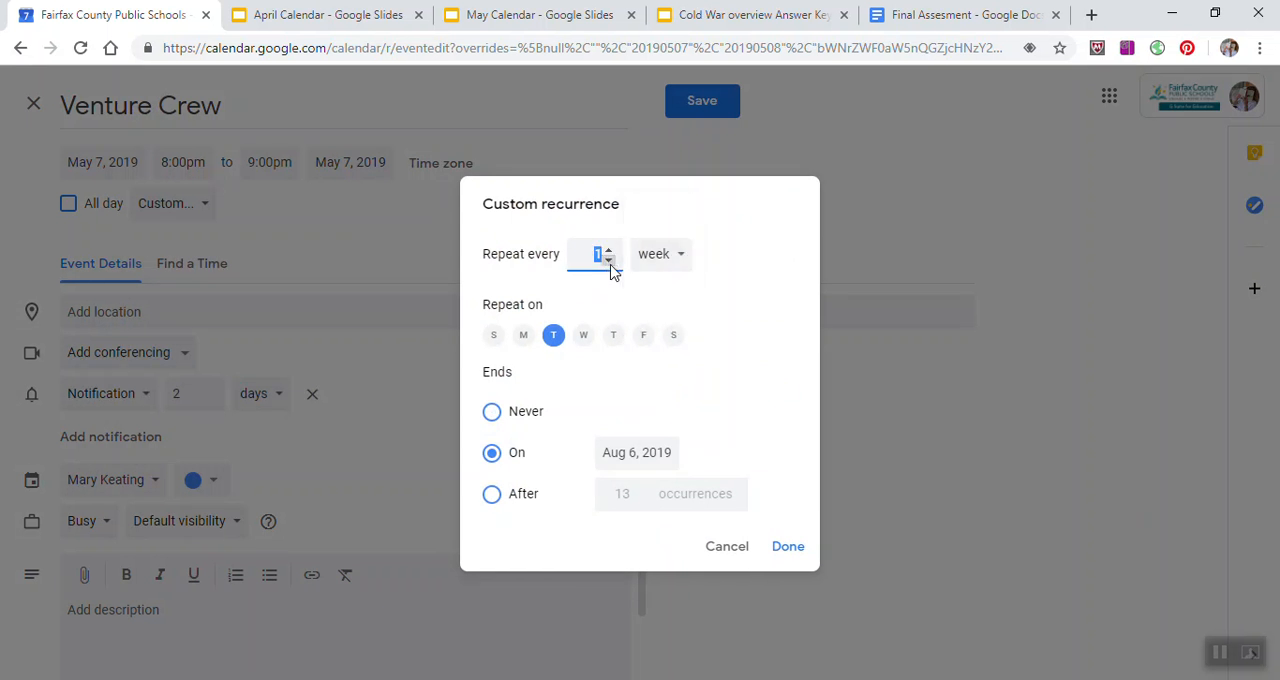
click(607, 252)
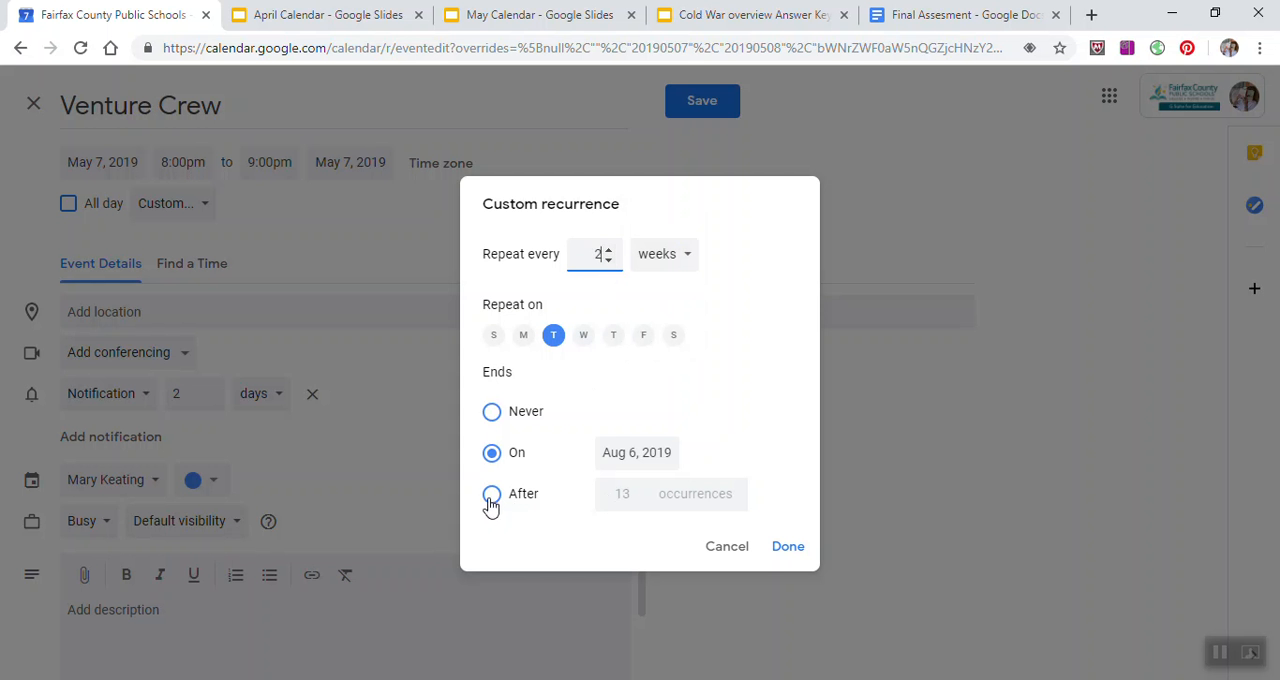
Step: Try ending the custom recurrence on May 7, 2019
click(658, 450)
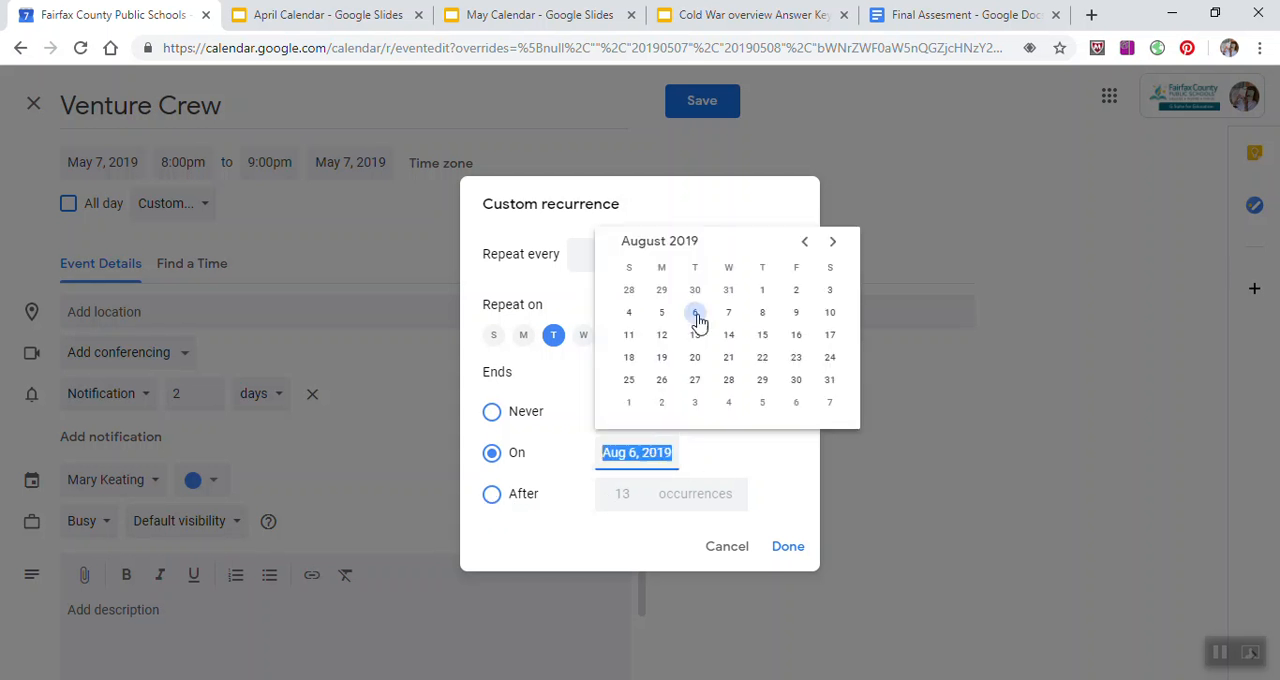
click(806, 250)
click(806, 250)
click(806, 250)
click(696, 314)
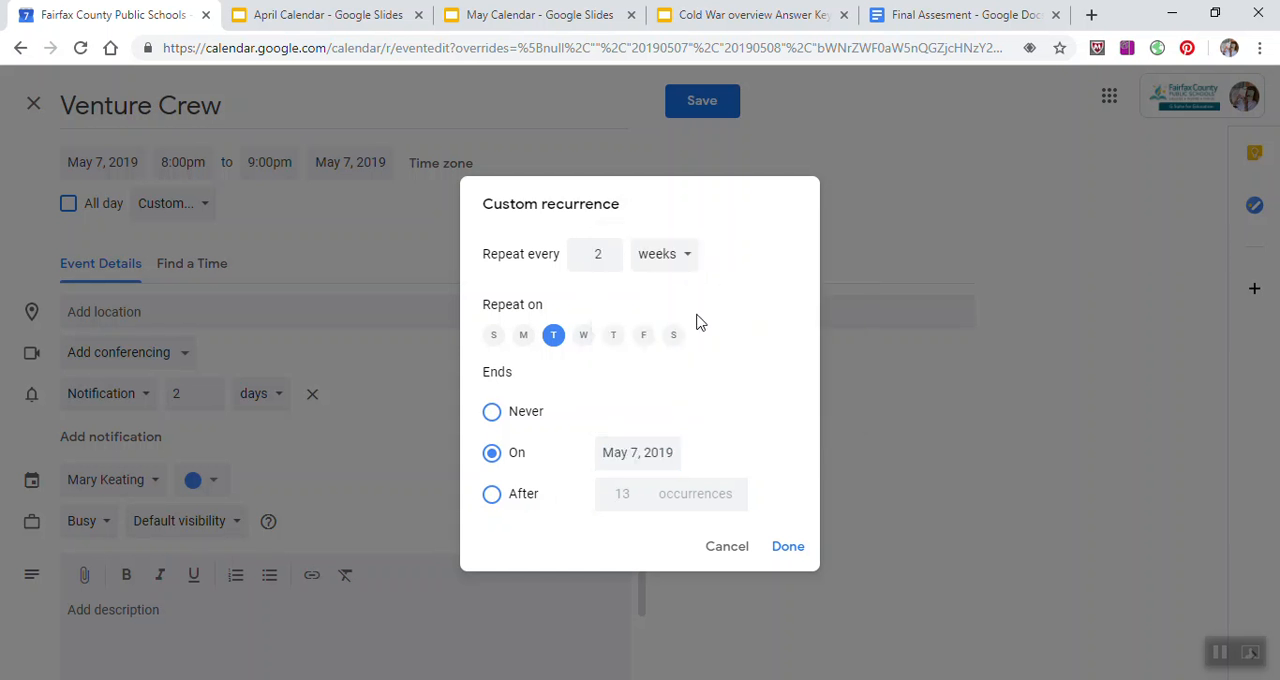
Step: End the recurrence after 3 occurrences instead and apply the custom recurrence to the event
click(491, 494)
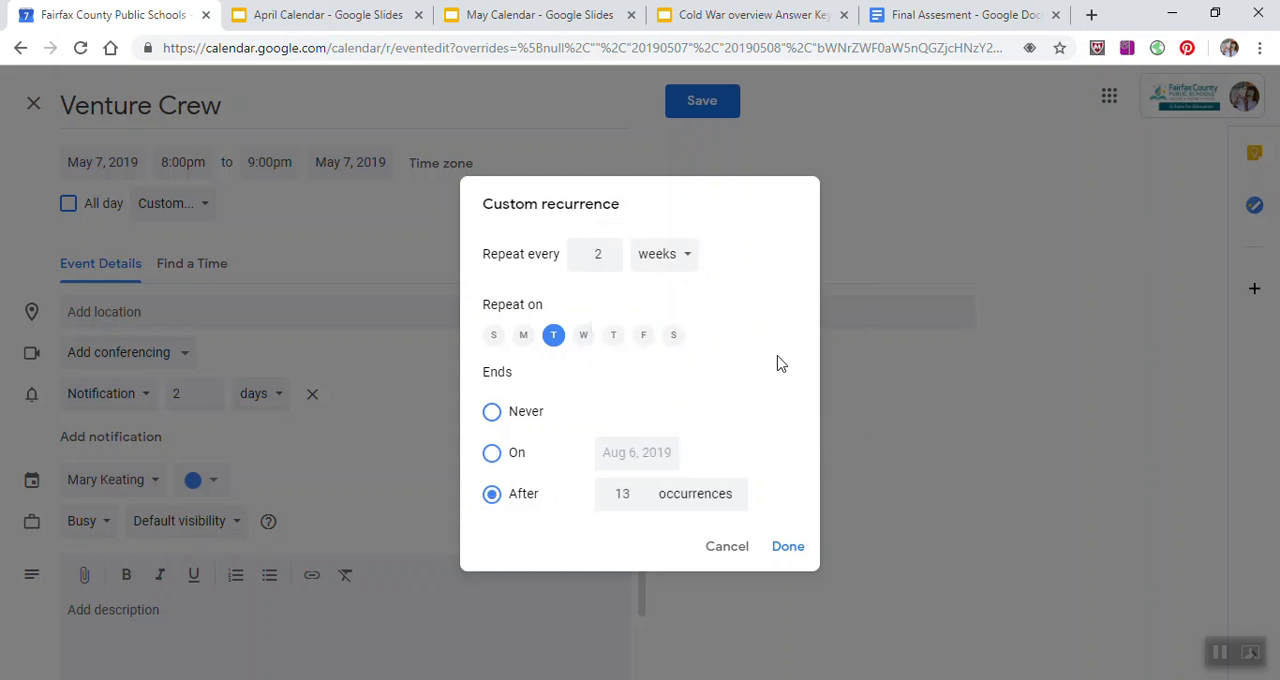
click(776, 549)
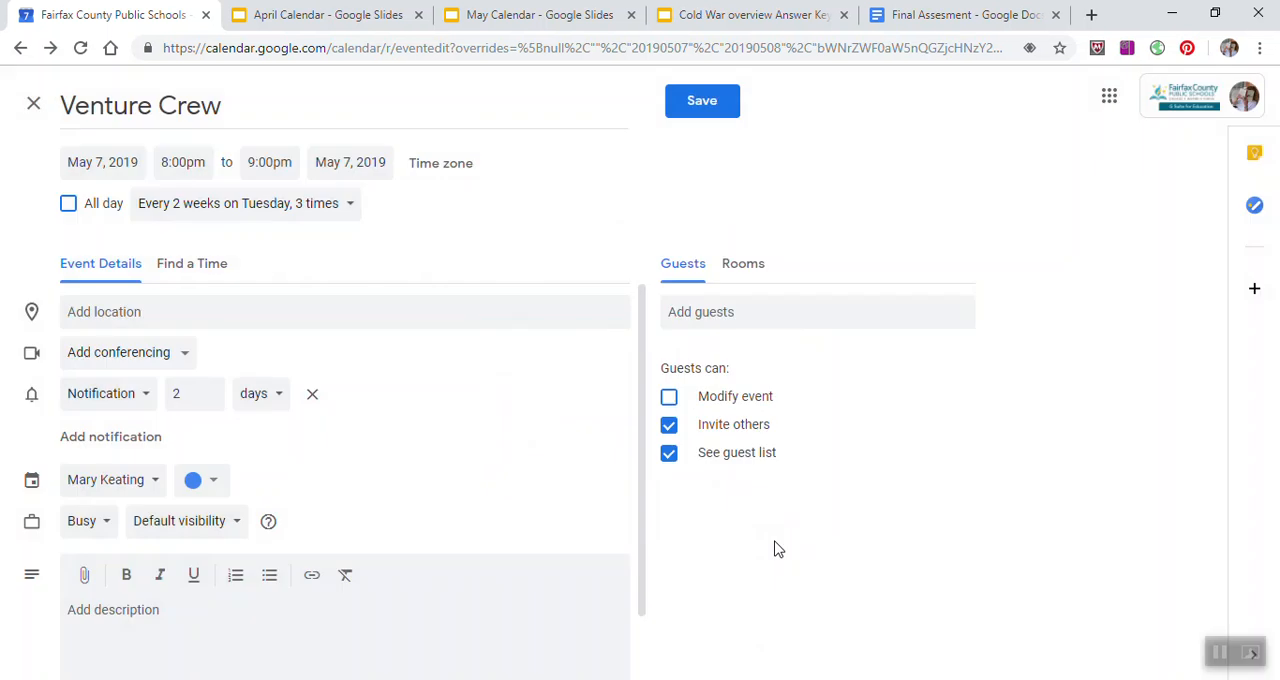
Step: Save the recurring Venture Crew event, then check its recurrences in June 2019 and return to May
click(730, 112)
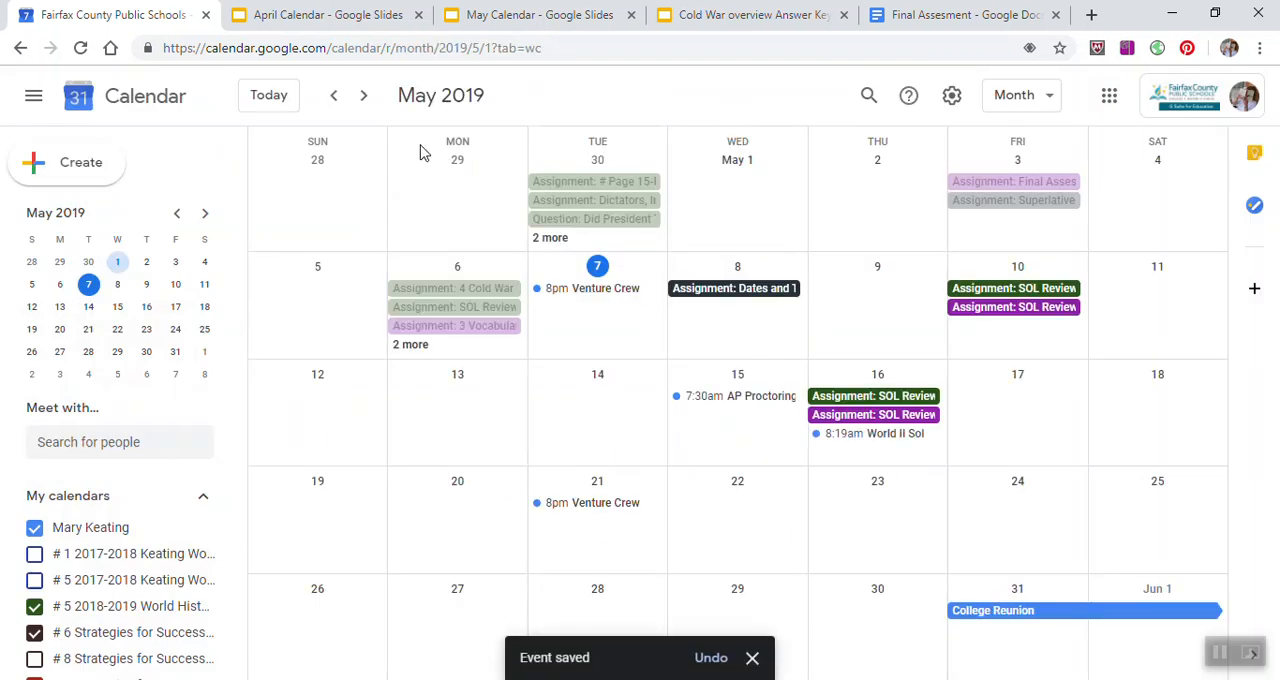
click(364, 98)
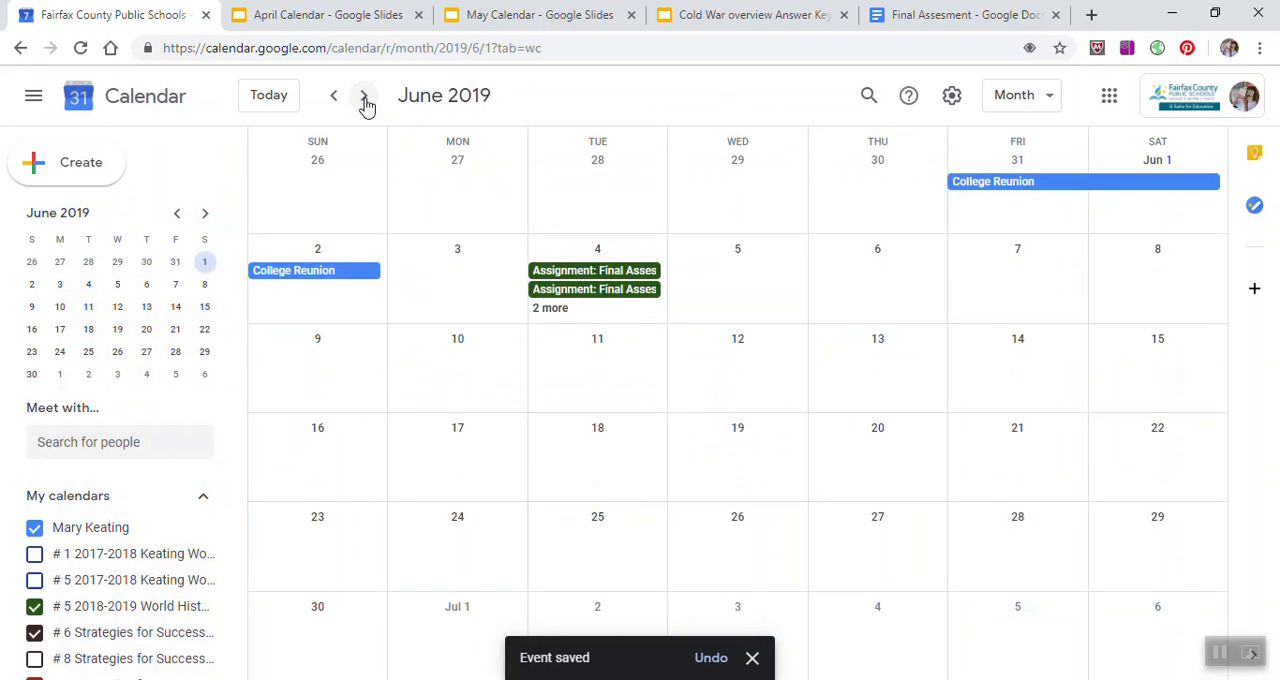
click(334, 97)
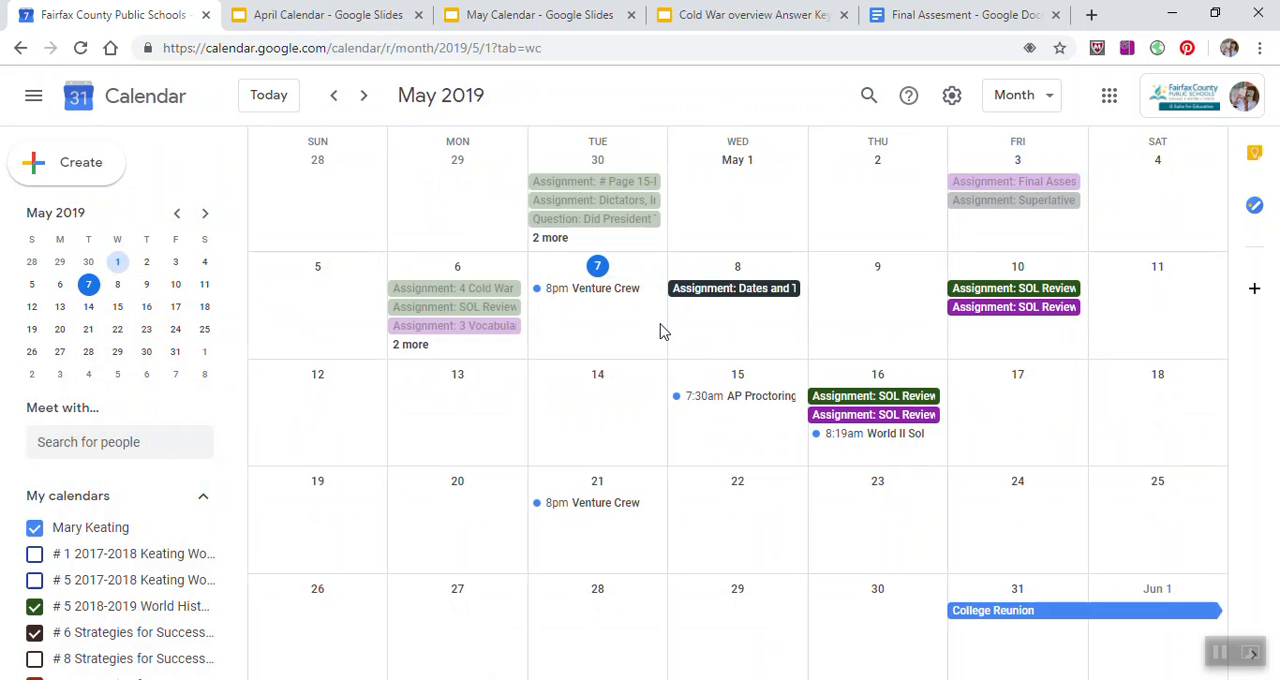
Step: Switch the calendar to Day view and look over the schedule for Wednesday, May 15, 2019
click(1048, 100)
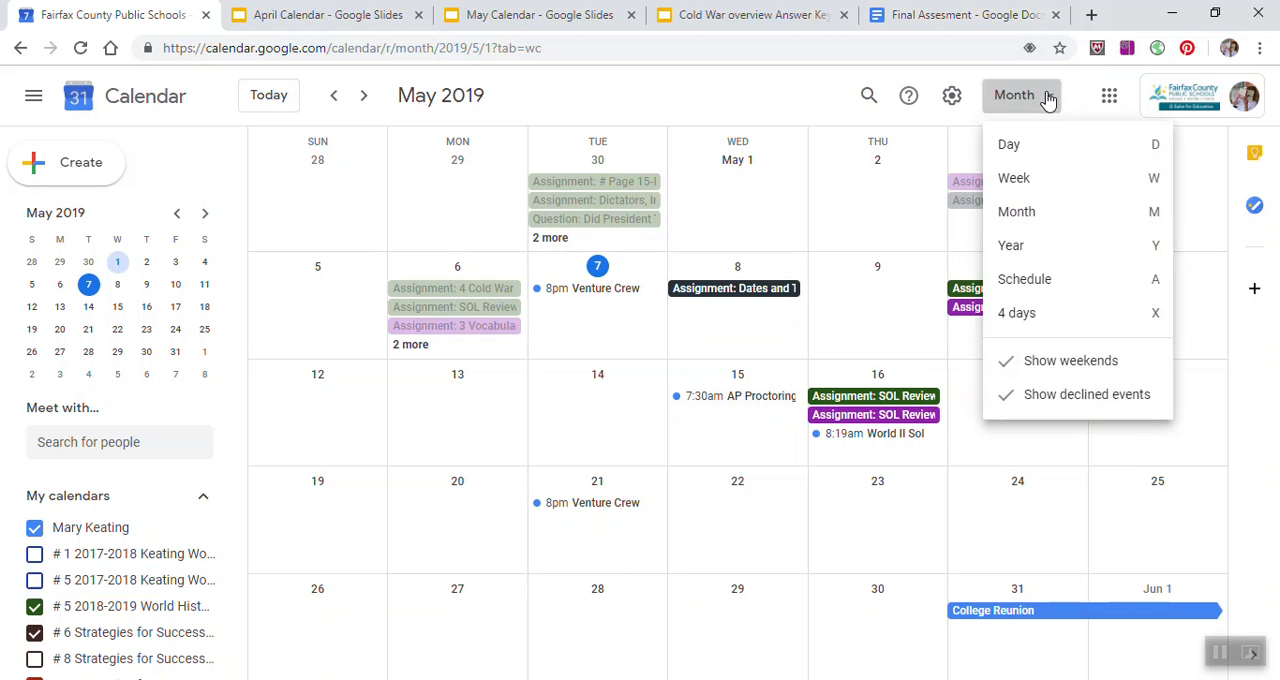
click(1033, 150)
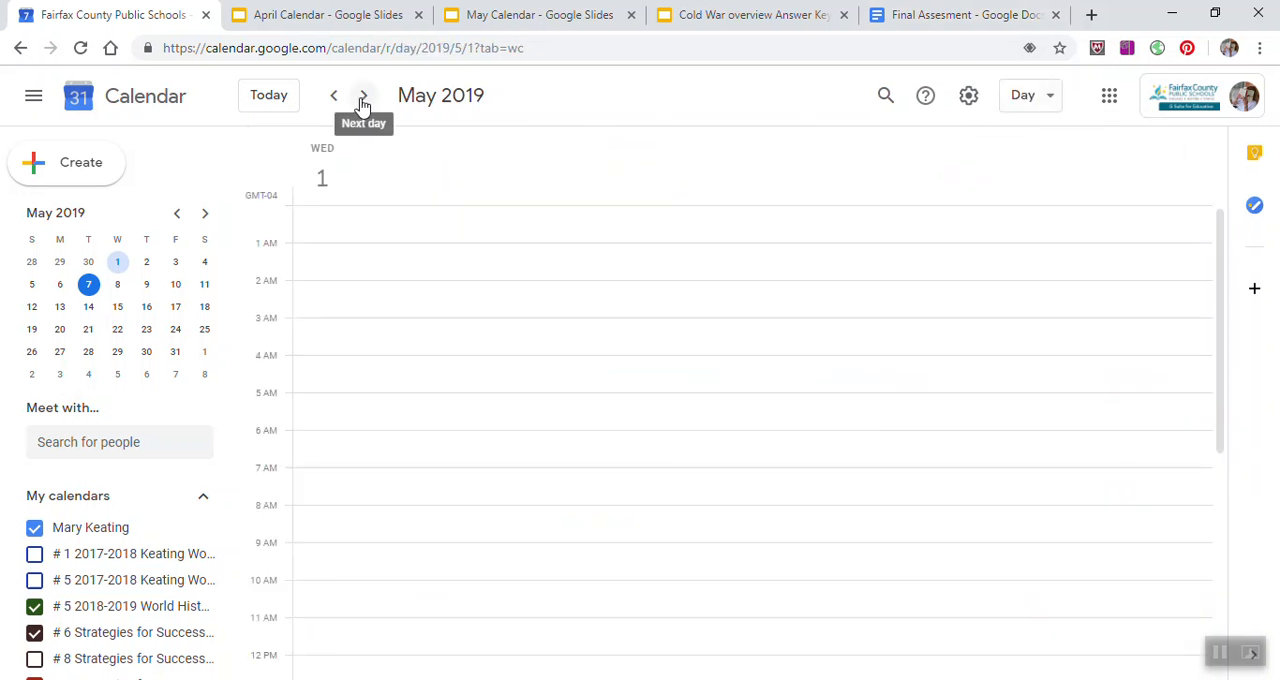
click(117, 310)
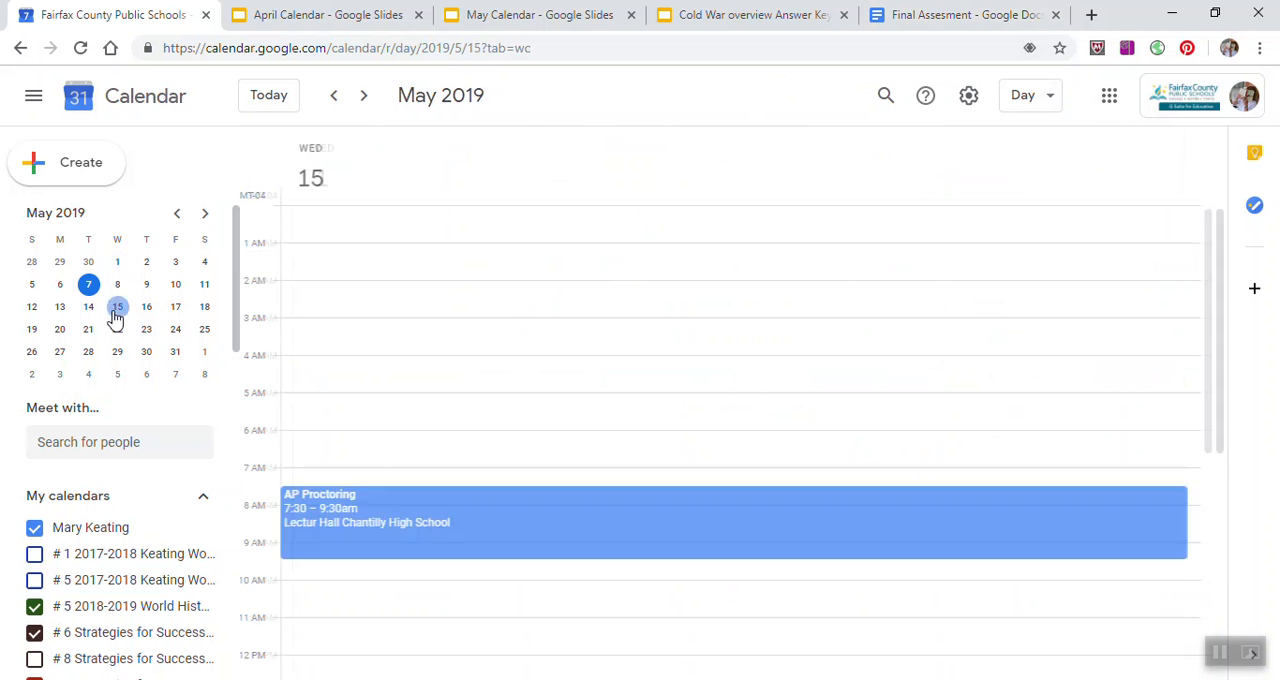
scroll(736, 430, down, 3)
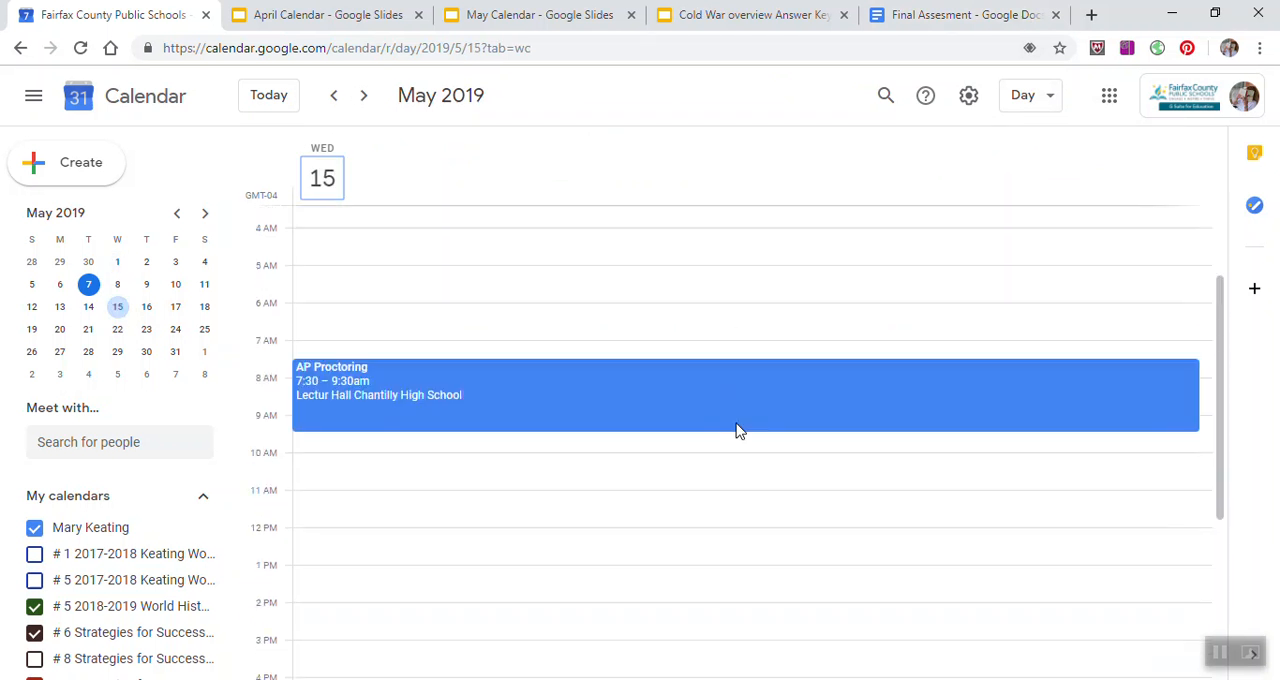
scroll(736, 430, up, 3)
Step: Switch the calendar to Week view for the week containing May 15, 2019
click(1052, 98)
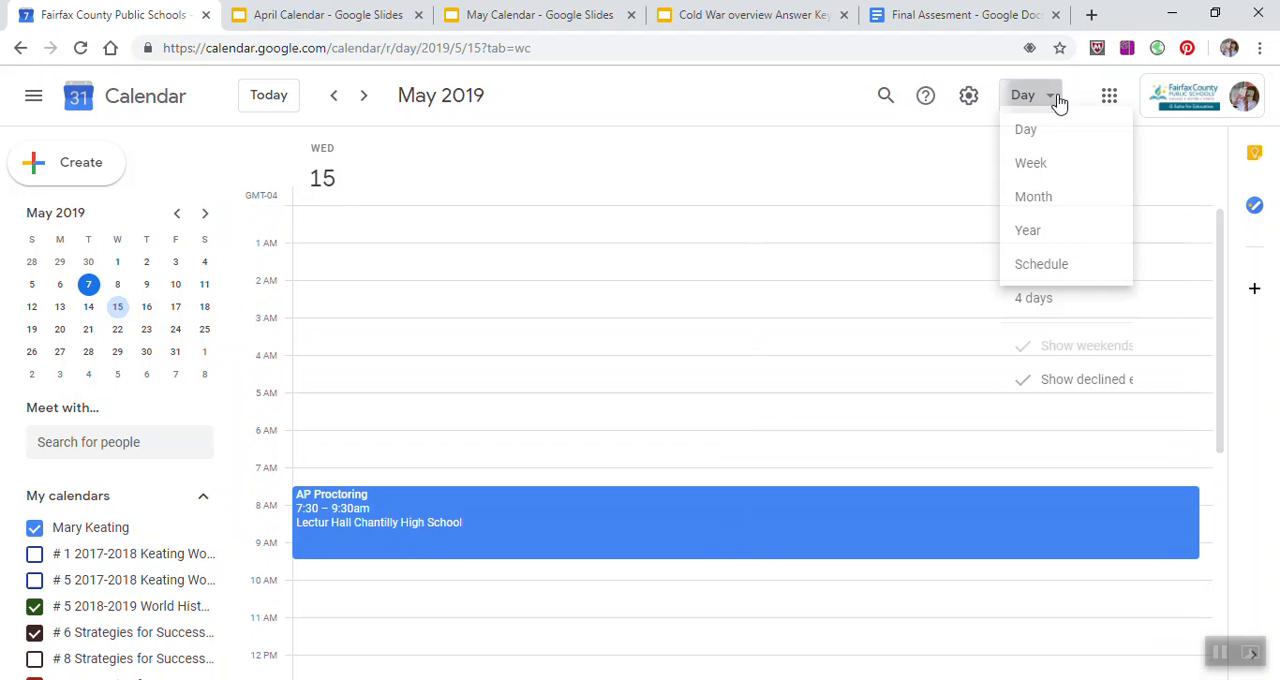
click(1032, 180)
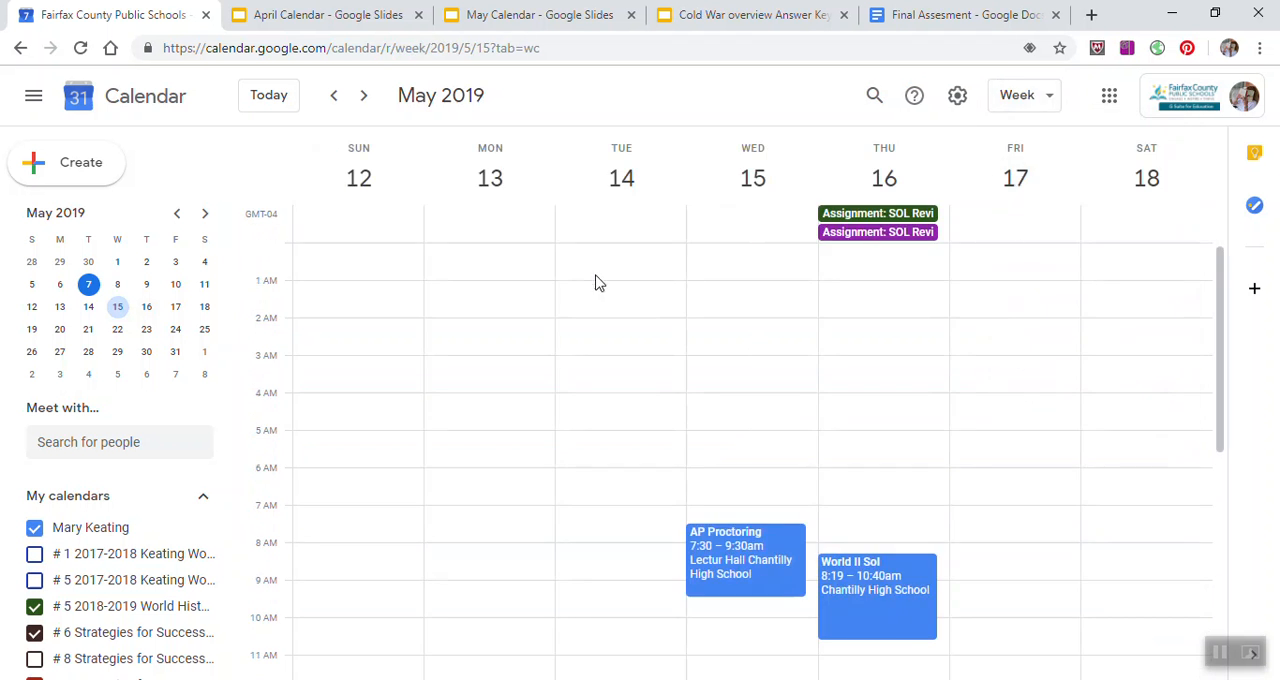